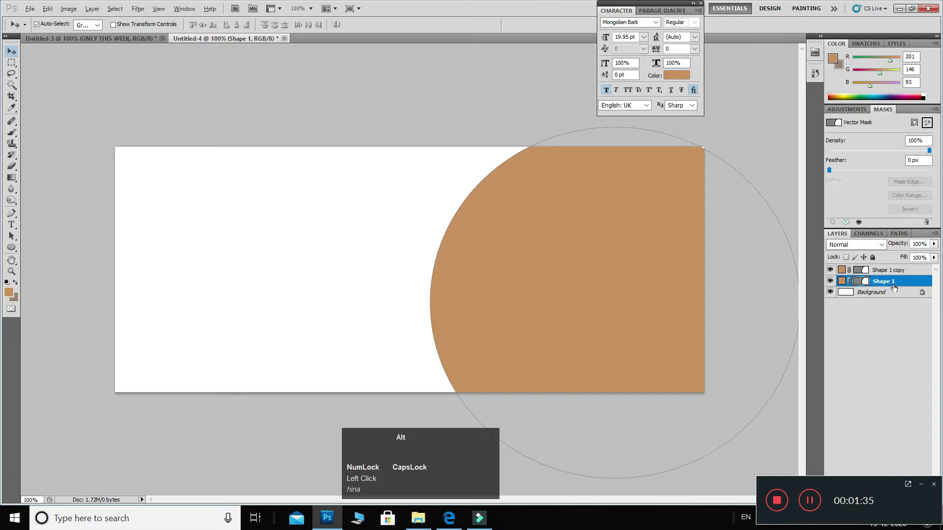
Step: Nudge the lower circle, Shape 1, to the left and fill it with the taupe background colour
key(Left)
key(Left)
key(Left)
key(Left)
key(Left)
key(Left)
key(Left)
key(Left)
key(Left)
key(Left)
key(Left)
key(Left)
key(Left)
key(Left)
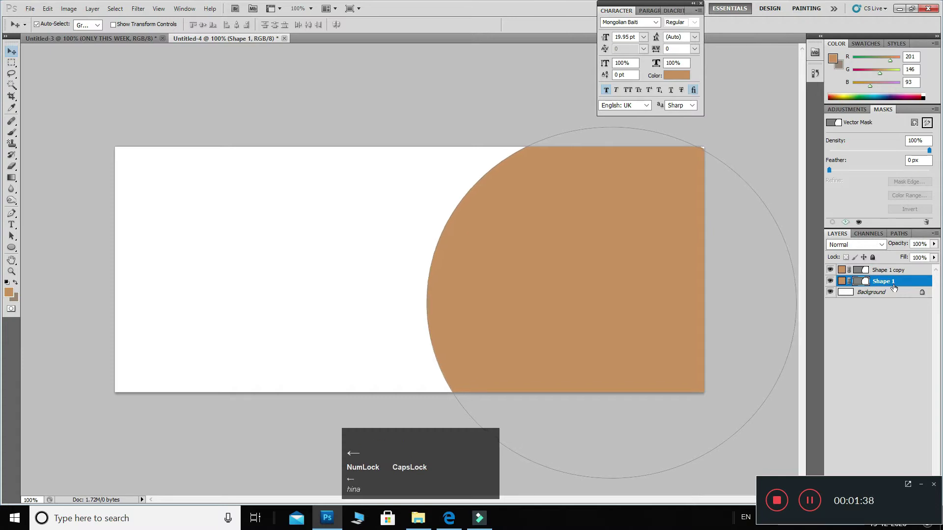
key(ctrl+BackSpace)
key(alt+BackSpace)
key(ctrl+BackSpace)
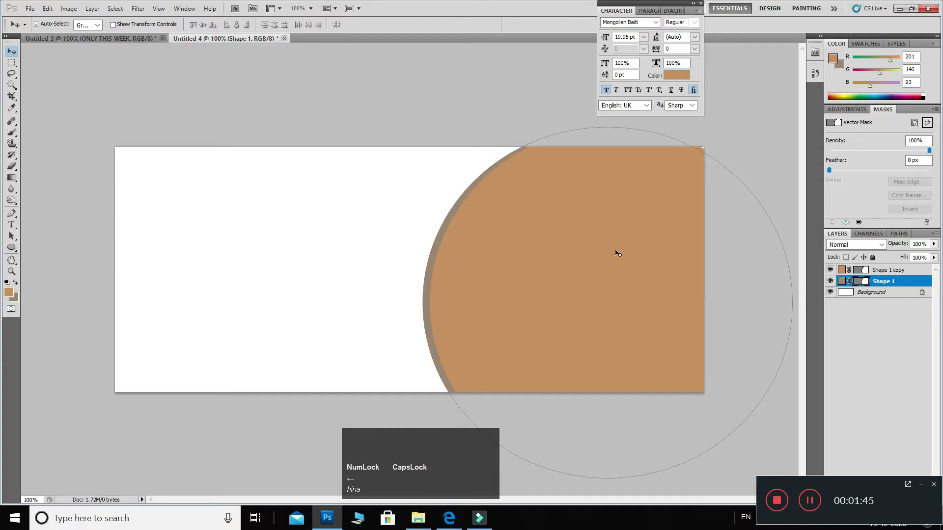
Step: Distort the lower taupe circle's left side outward to form a tapering rim beside the brown circle
key(ctrl+t)
drag(543, 143, 550, 143)
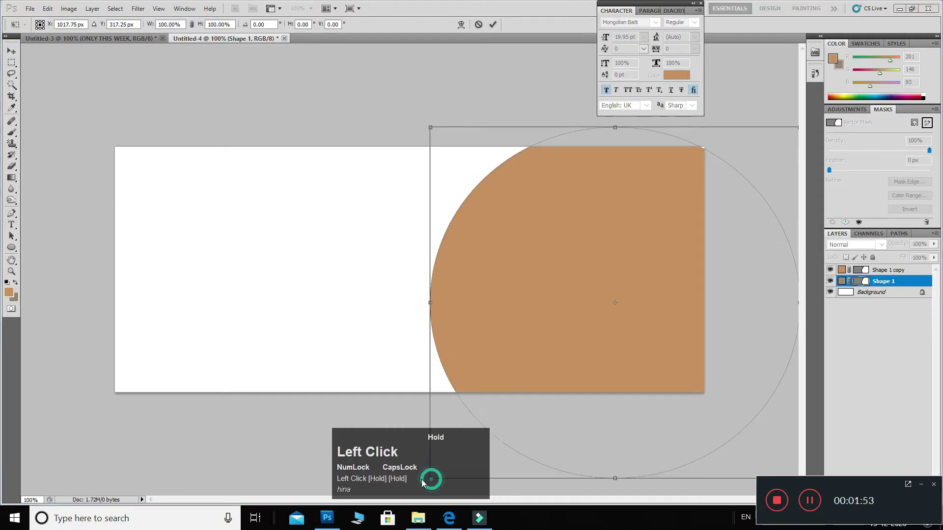
drag(423, 478, 407, 479)
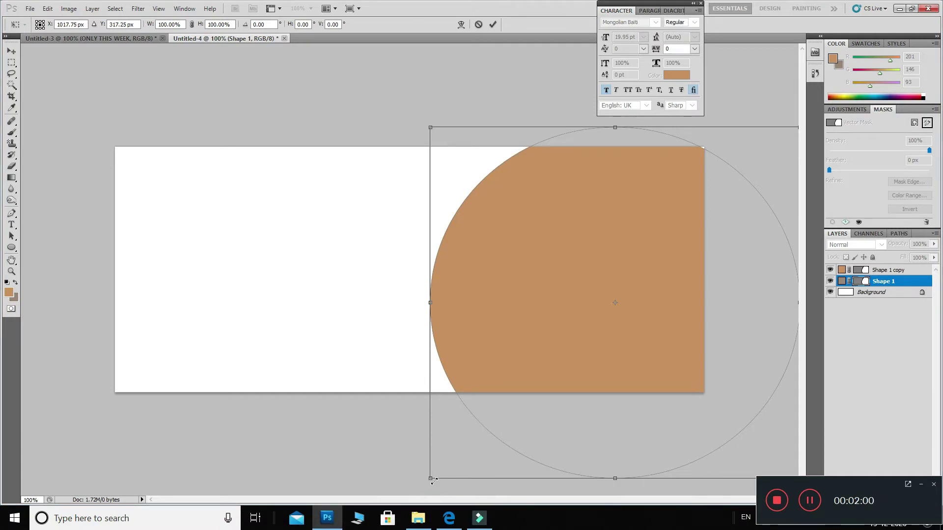
drag(431, 478, 417, 477)
drag(417, 304, 421, 335)
drag(421, 481, 415, 480)
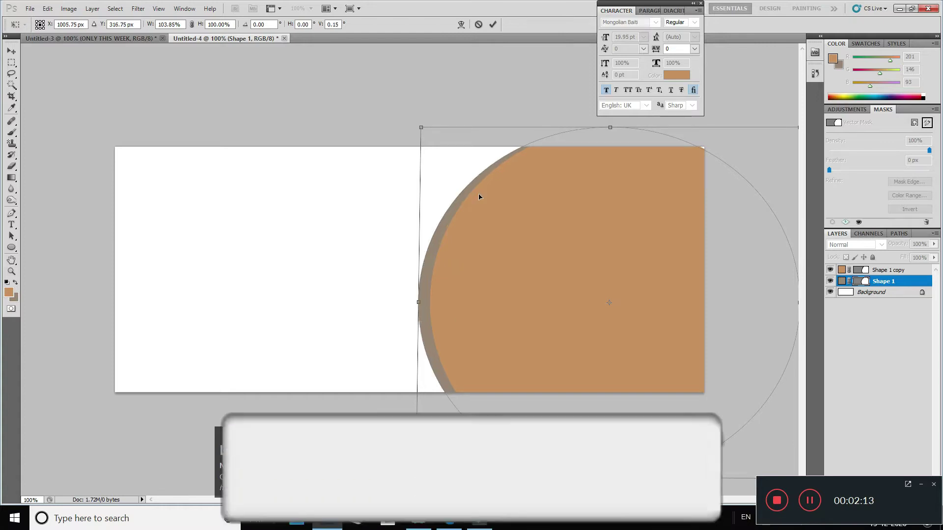
drag(536, 145, 547, 145)
drag(493, 287, 488, 280)
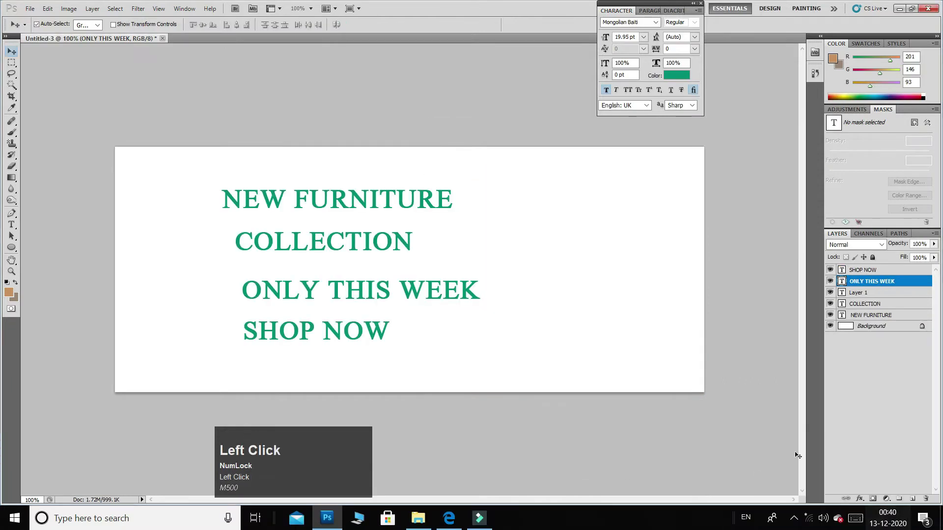
Step: Create a new blank document and place a large brown ellipse running off the canvas's right, top and bottom edges
key(ctrl+n)
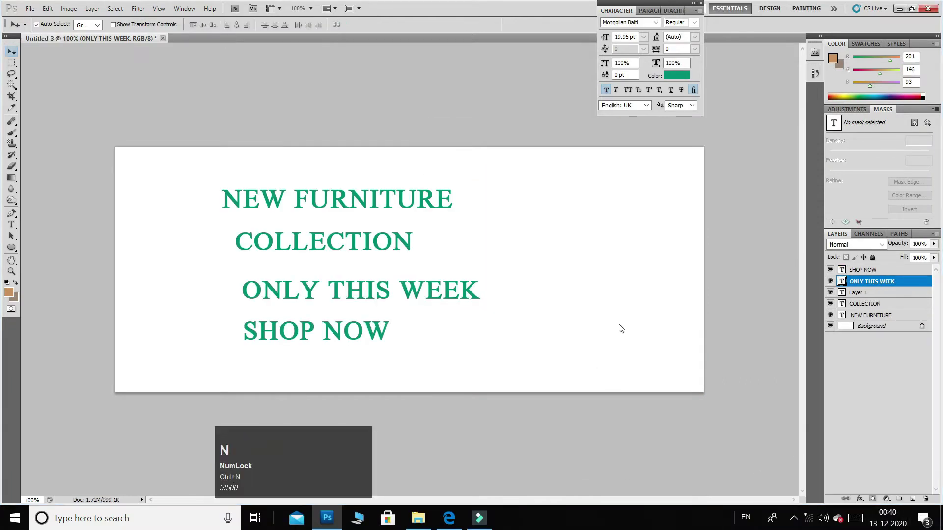
click(569, 138)
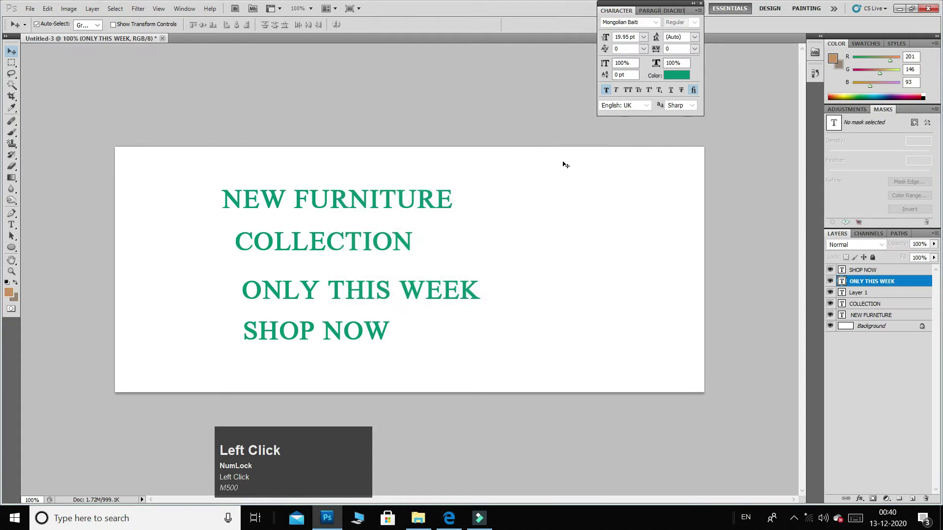
key(u)
drag(421, 148, 774, 441)
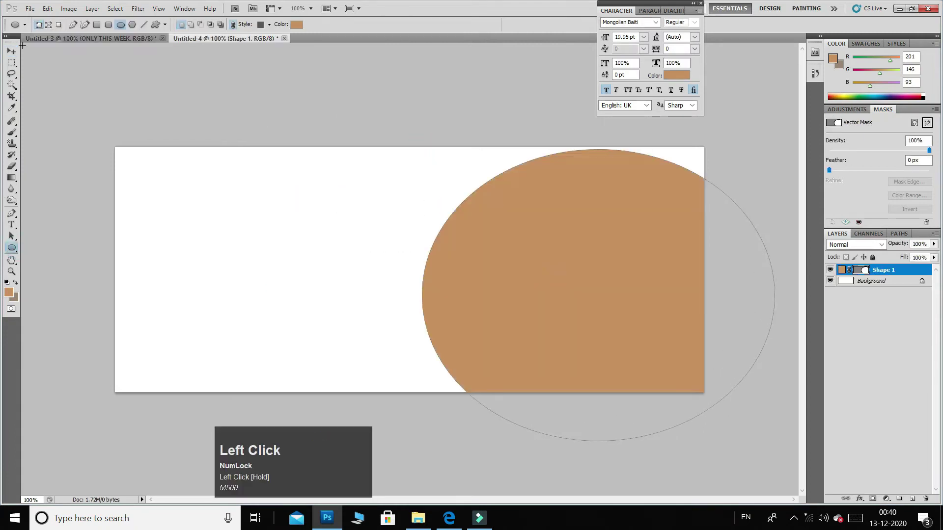
click(11, 51)
drag(567, 248, 588, 222)
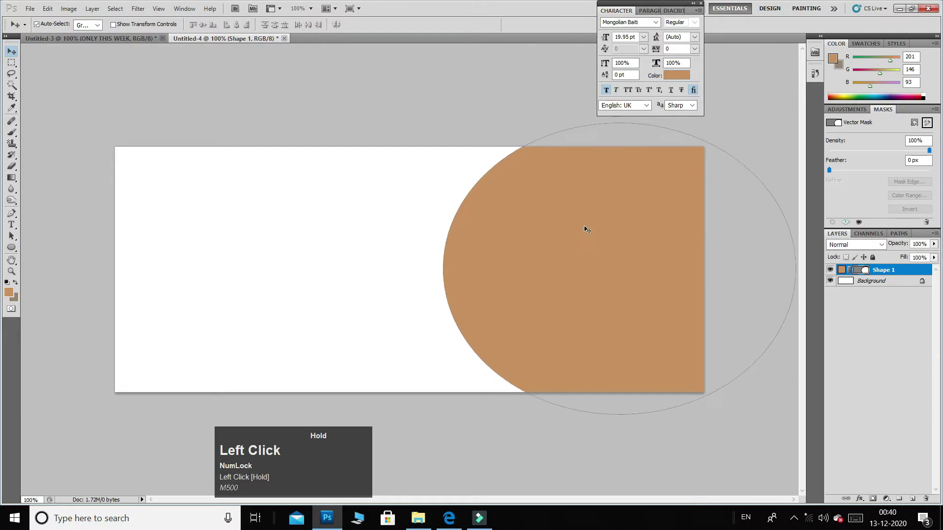
Step: Distort the brown ellipse into a taller, slightly tilted circle extending well above and below the canvas
key(ctrl+t)
ctrl+drag(443, 415, 422, 457)
ctrl+drag(443, 123, 448, 87)
ctrl+drag(536, 298, 532, 297)
ctrl+drag(605, 436, 581, 441)
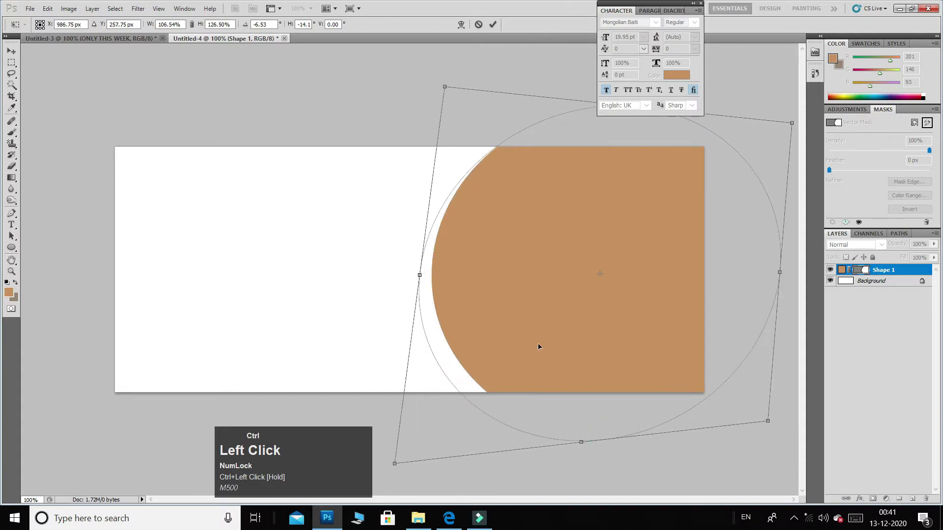
ctrl+drag(512, 261, 524, 256)
double_click(515, 252)
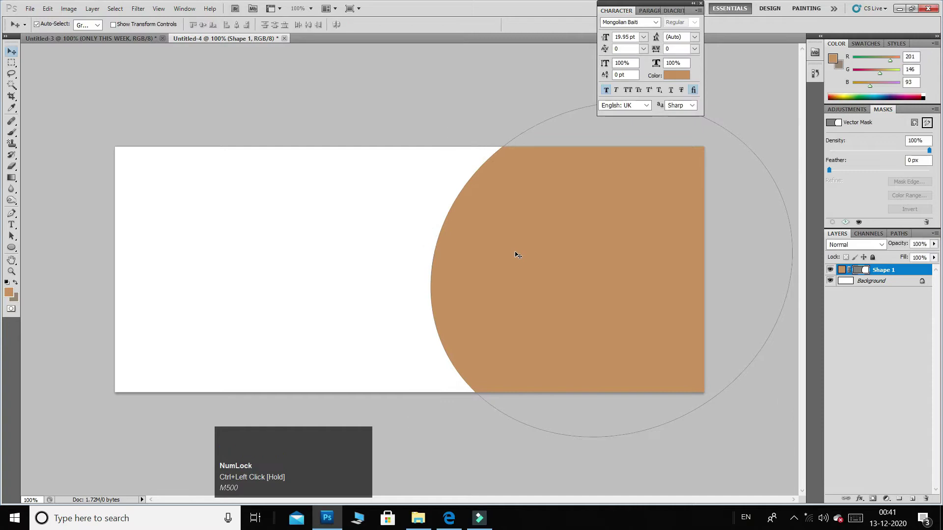
Step: Duplicate the brown circle layer and fill the lower one, Shape 1, with the taupe background colour
key(ctrl+j)
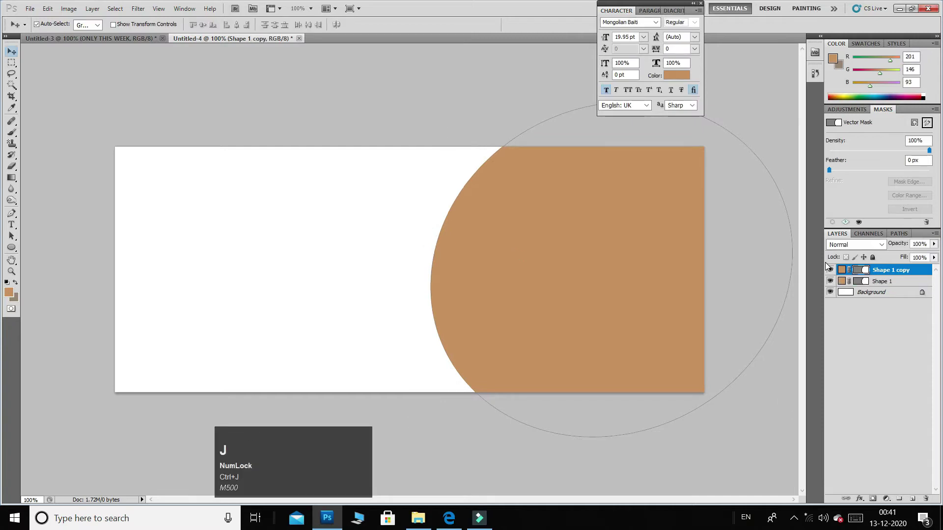
click(882, 281)
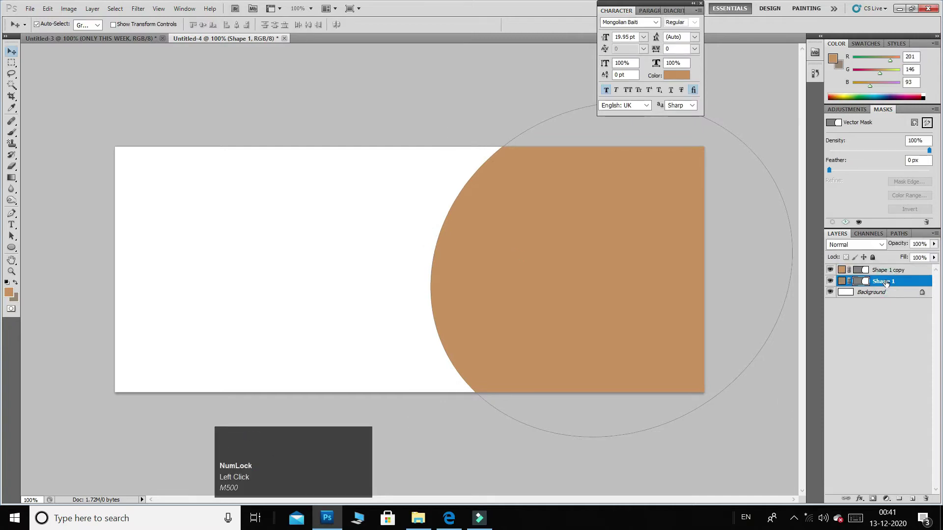
Step: Distort the lower taupe circle by pulling its left corners outward beyond the brown circle
key(ctrl+t)
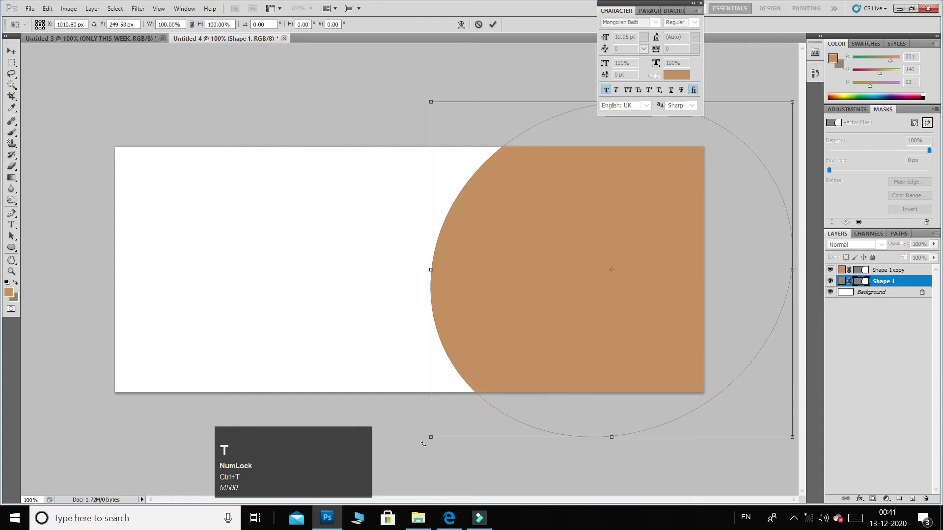
drag(427, 440, 415, 441)
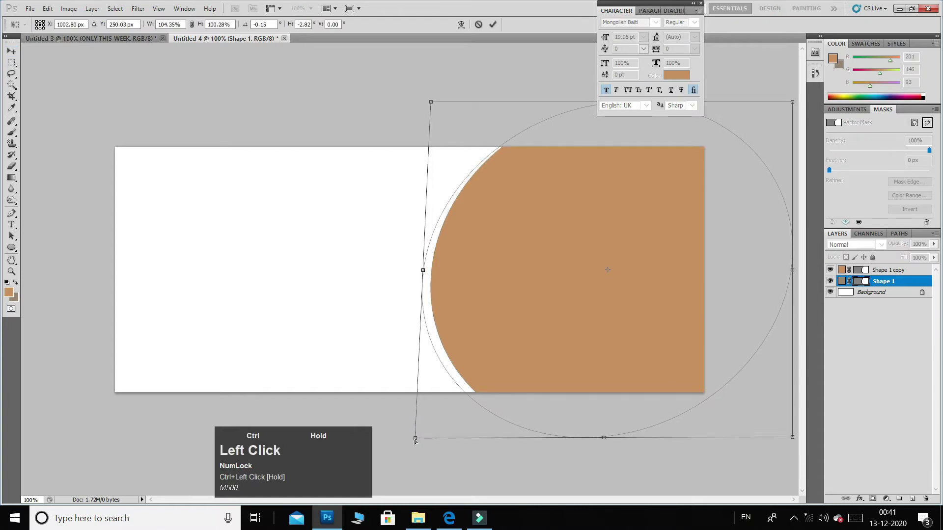
drag(424, 271, 423, 262)
drag(417, 430, 410, 438)
click(485, 156)
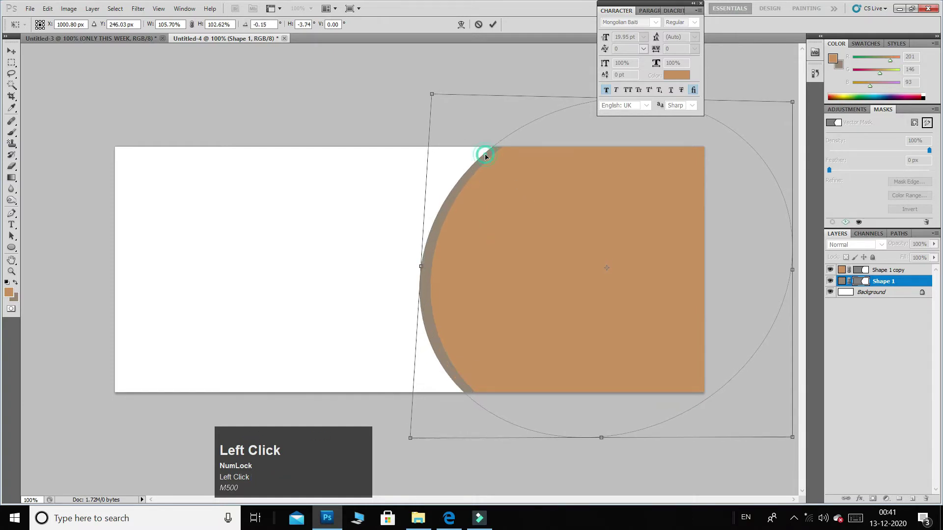
Step: Shift the taupe circle right and extend its bottom-left corner to leave a thin rim tapering toward the top
key(Right)
key(Right)
key(Right)
key(Right)
key(Right)
key(Right)
key(Right)
key(Right)
key(Right)
key(Right)
key(Right)
key(Right)
key(Right)
key(Right)
key(Right)
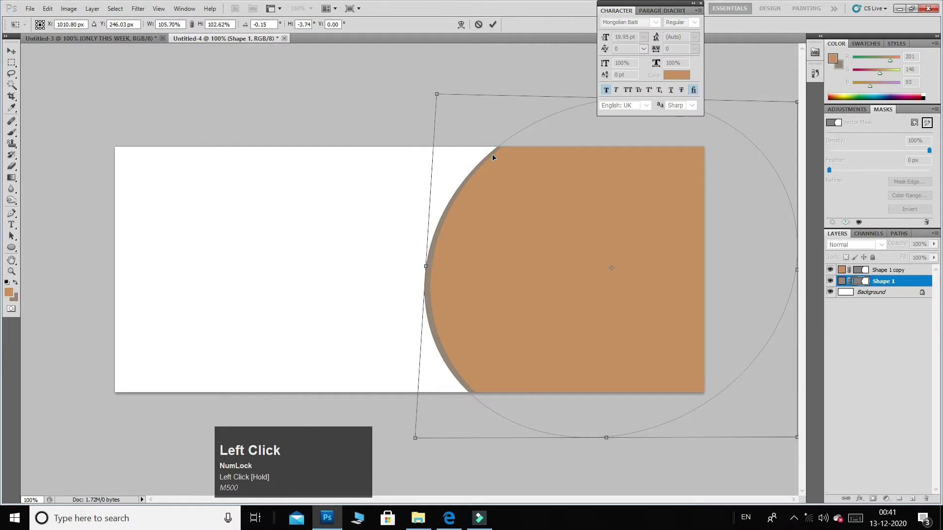
key(Right)
key(Right)
key(Right)
key(ctrl)
drag(419, 437, 410, 437)
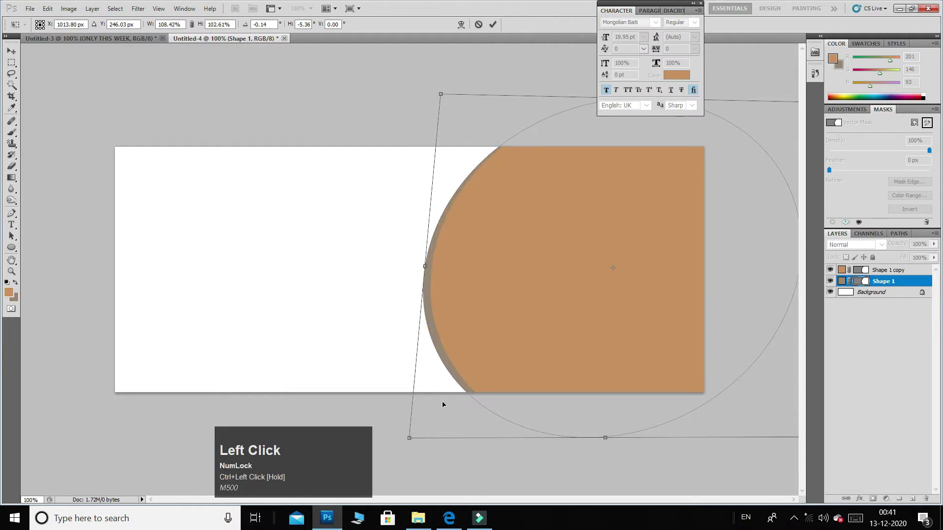
key(Return)
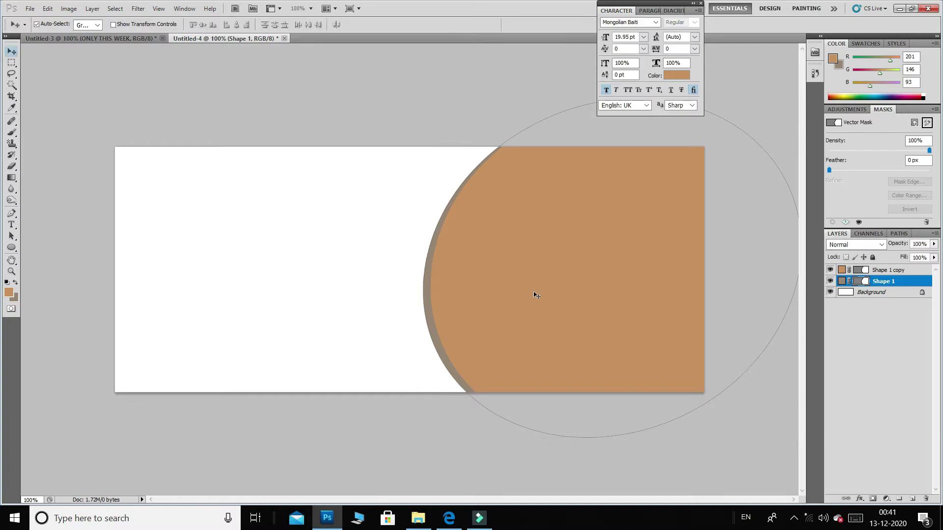
Step: Place the Affordable-Collections photo against the canvas's right edge and clip it to the Shape 1 copy circle
click(886, 271)
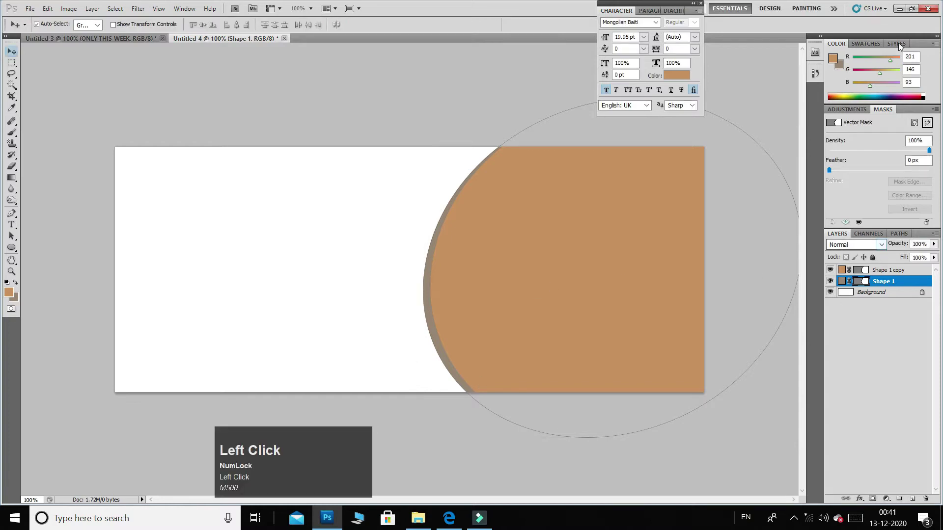
click(899, 9)
drag(411, 460, 511, 185)
drag(508, 257, 619, 248)
key(Return)
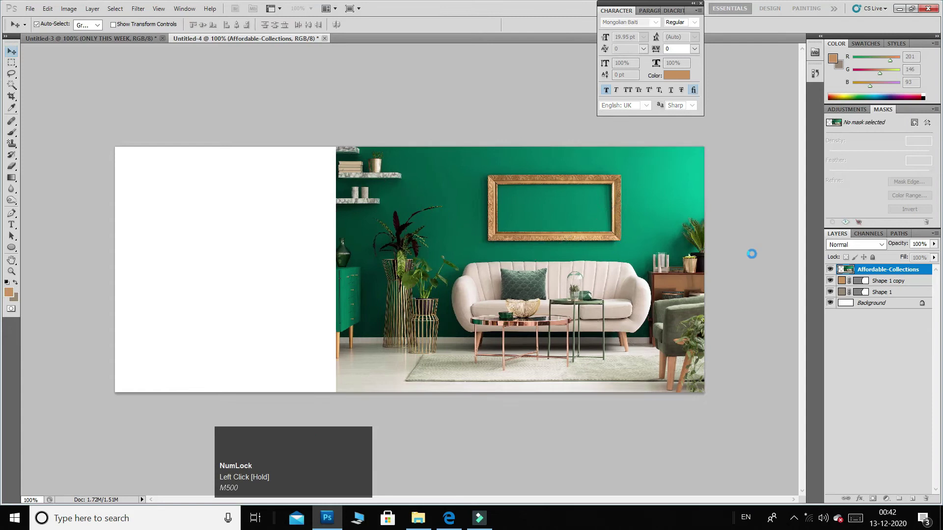
right_click(872, 270)
click(816, 380)
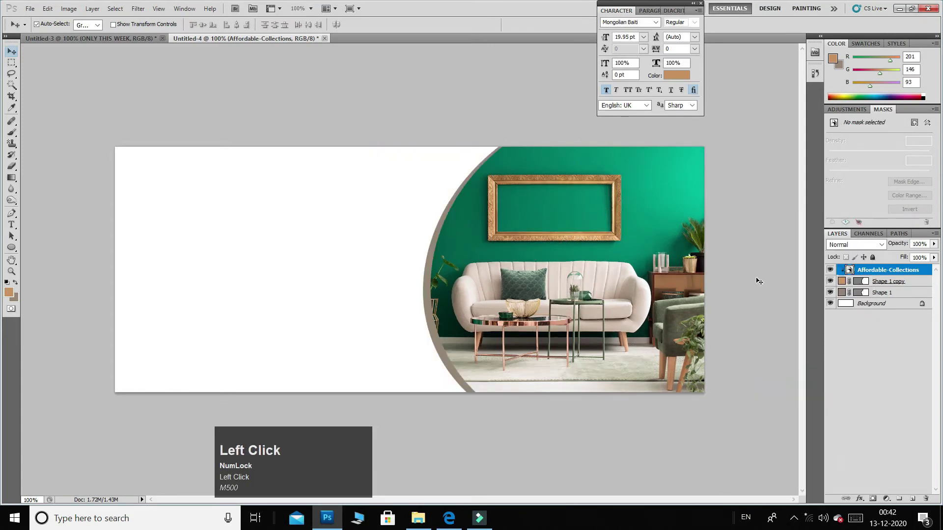
Step: Narrow the clipped room photo from its left side while keeping it at full canvas height
drag(600, 341, 603, 341)
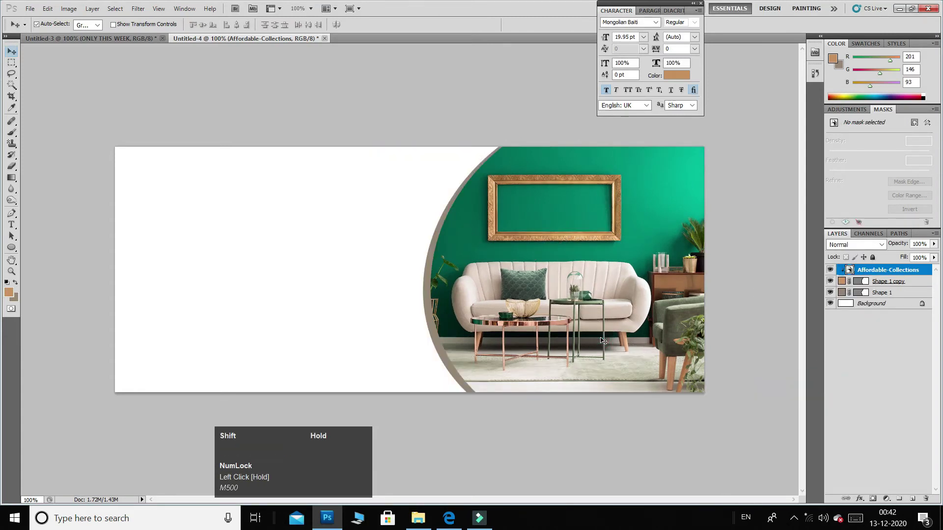
key(ctrl+t)
mouse_move(656, 283)
mouse_down()
mouse_move(643, 283)
mouse_move(657, 283)
mouse_up()
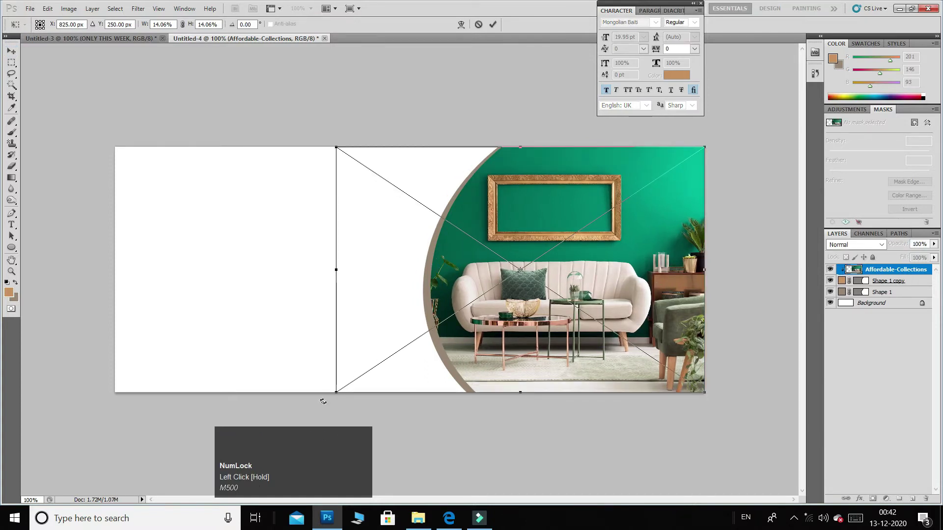
drag(331, 394, 403, 388)
drag(546, 357, 548, 392)
key(Return)
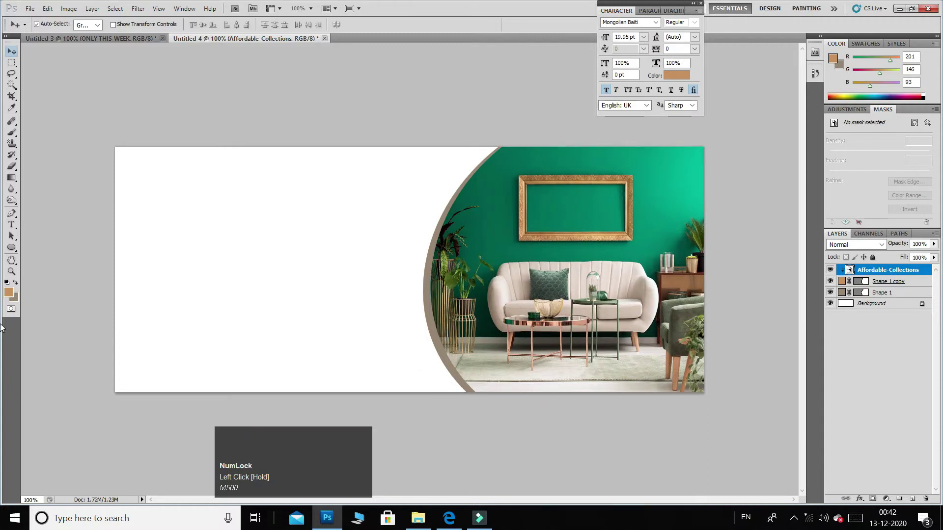
Step: Sample a dark green (RGB 1, 75, 61) from the photo as foreground colour and fill the Background layer with it
click(10, 291)
click(489, 173)
click(743, 315)
click(830, 222)
click(898, 303)
key(ctrl+BackSpace)
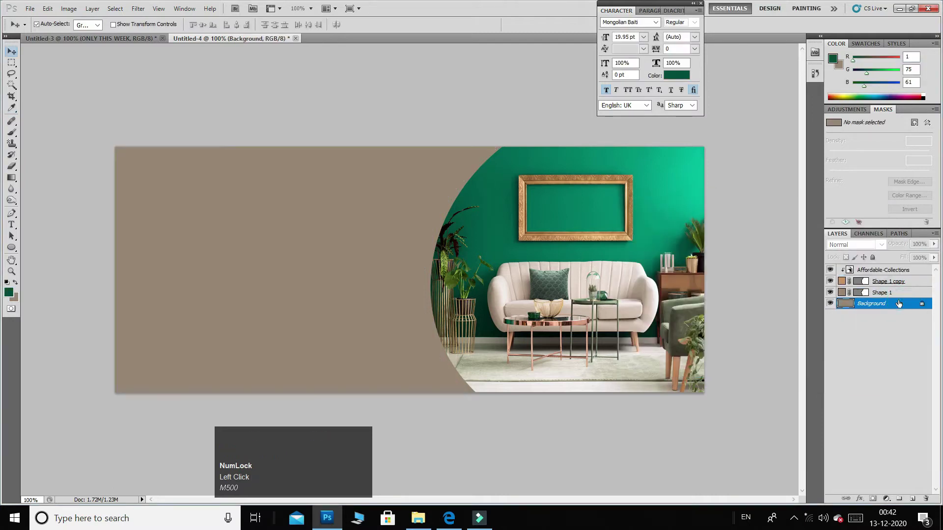
key(alt+BackSpace)
Step: Sample the bright green at the photo's upper-right edge as background colour and fill the Shape 1 rim with it
click(892, 293)
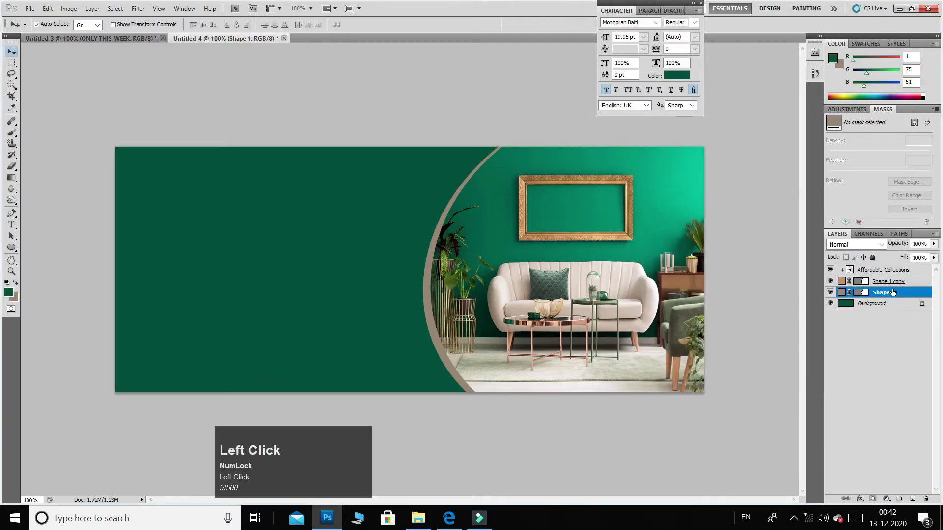
click(13, 297)
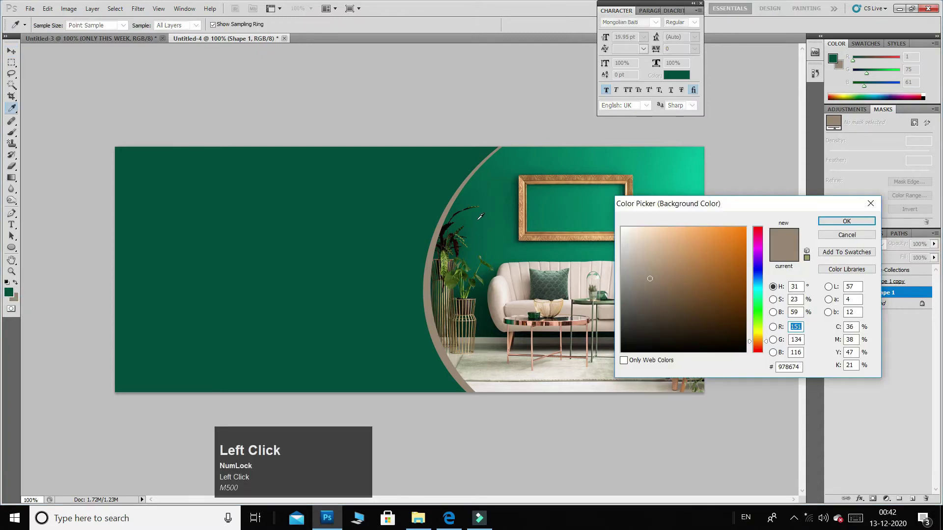
drag(598, 155, 757, 179)
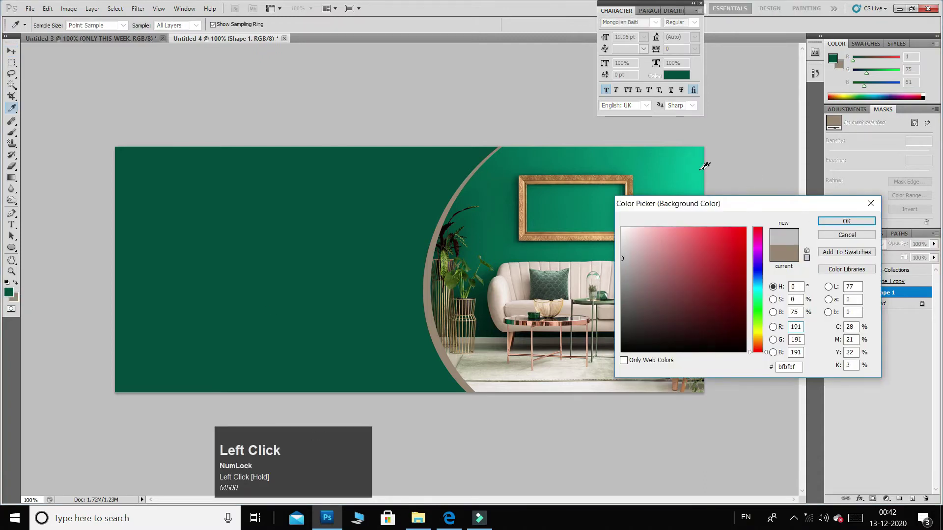
drag(705, 166, 701, 170)
click(847, 221)
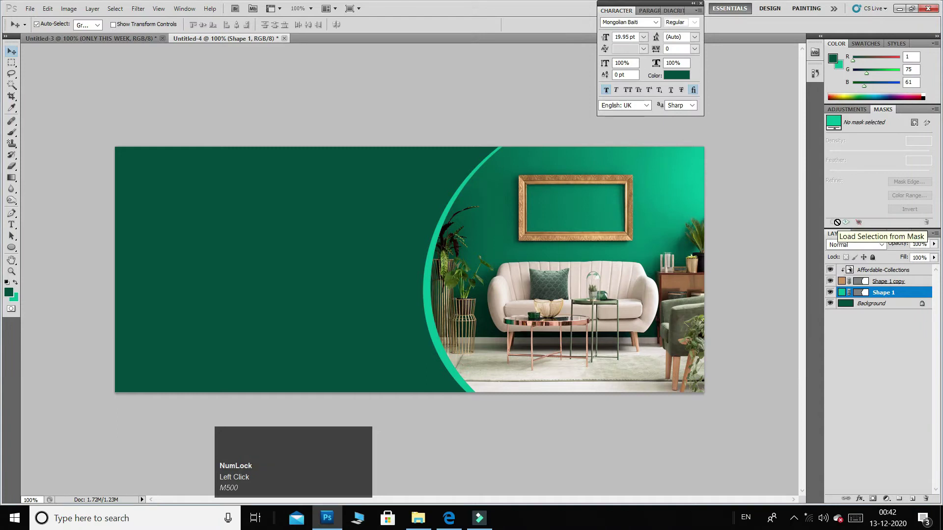
click(11, 51)
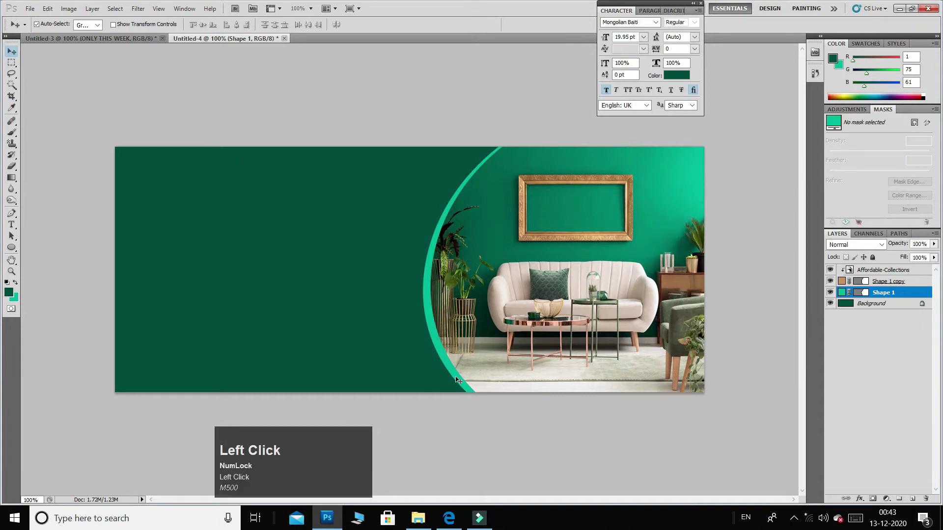
drag(459, 379, 445, 378)
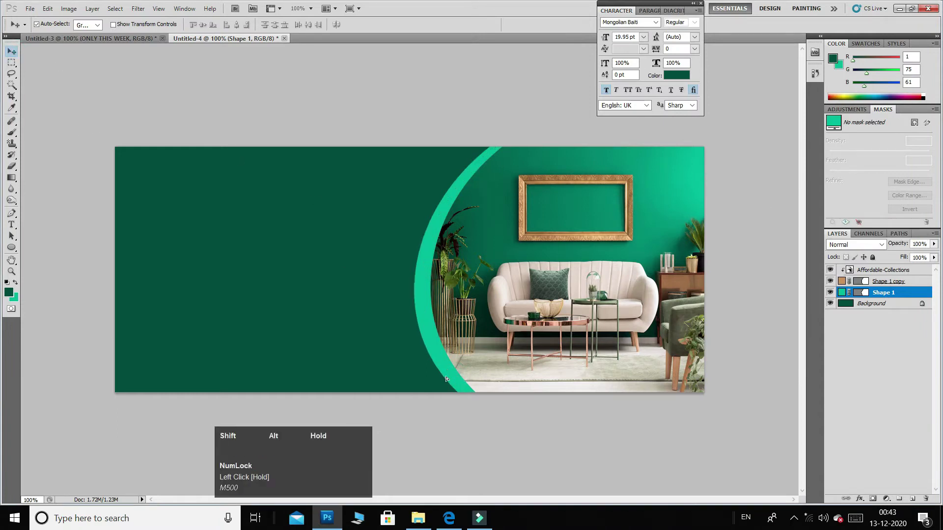
key(ctrl+z)
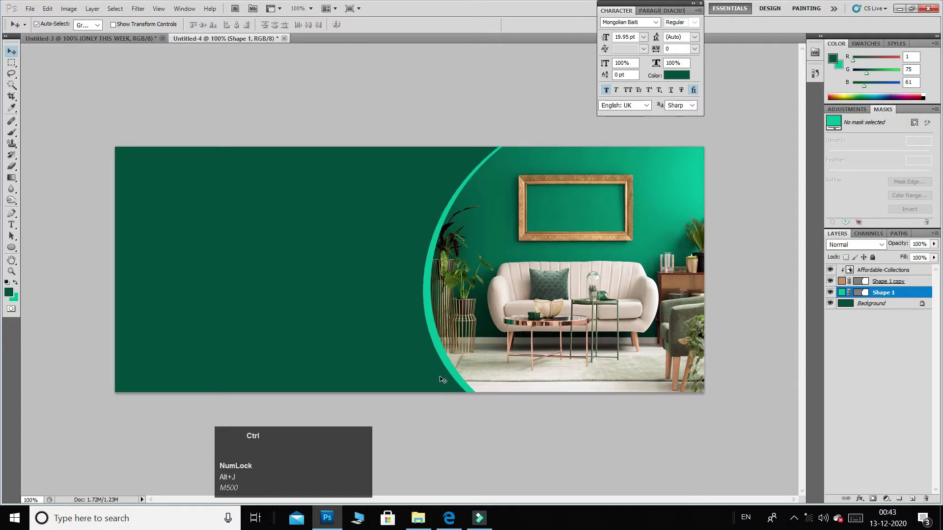
Step: Duplicate the bright green Shape 1 layer and move the duplicate directly beneath it
key(ctrl+j)
key(ctrl+bracketleft)
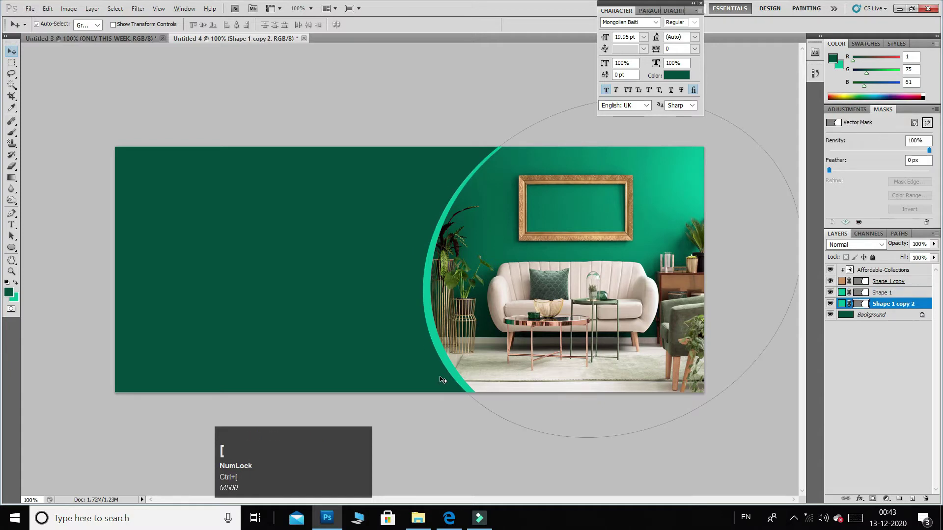
Step: Distort the lowest rim ellipse (Shape 1 copy 2) slightly outward at its lower-left corner and fill it with a brighter aqua green
key(ctrl+t)
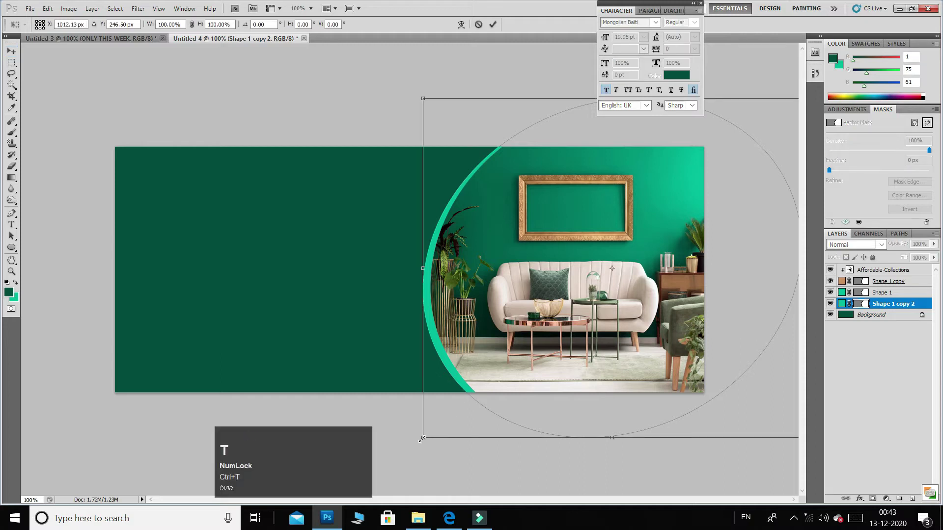
drag(423, 440, 416, 441)
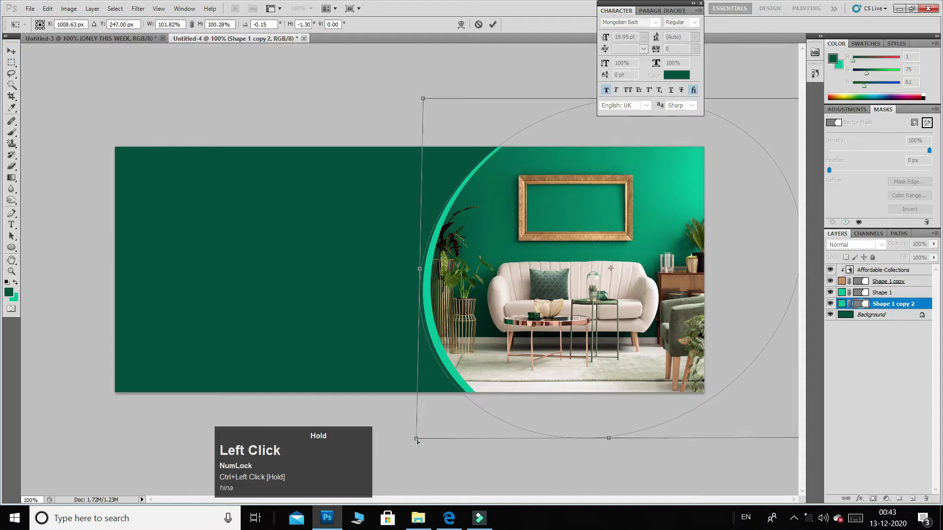
key(Return)
click(14, 300)
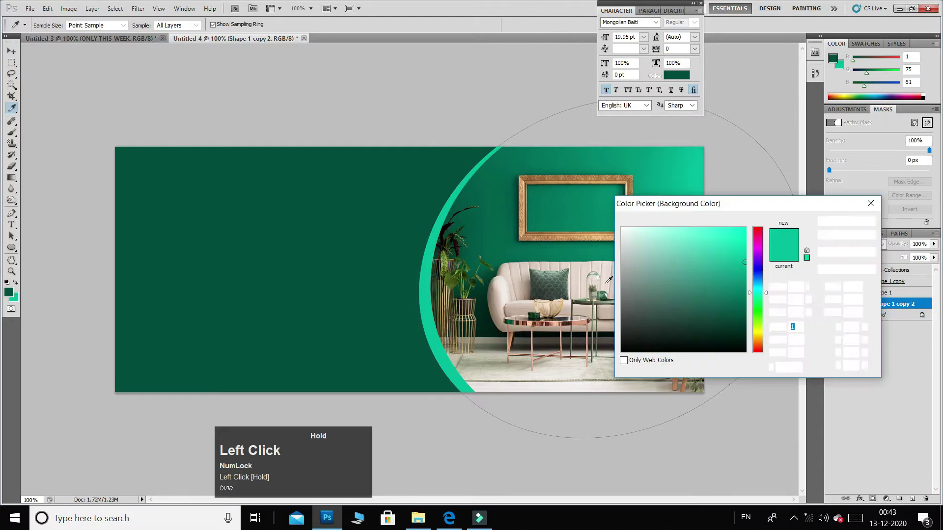
click(833, 222)
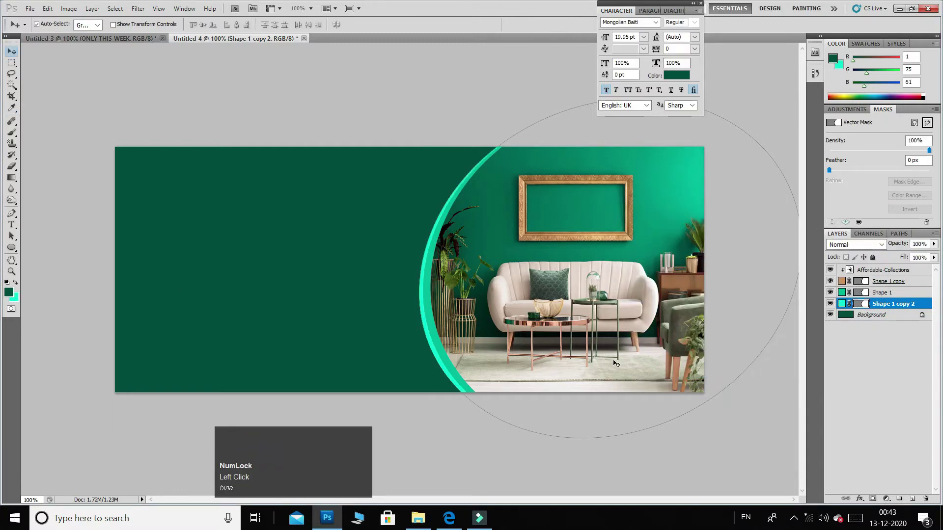
Step: Distort the aqua rim ellipse further outward at its lower-left corner and adjust its left side to widen the visible curved band
key(ctrl+t)
drag(419, 436, 408, 439)
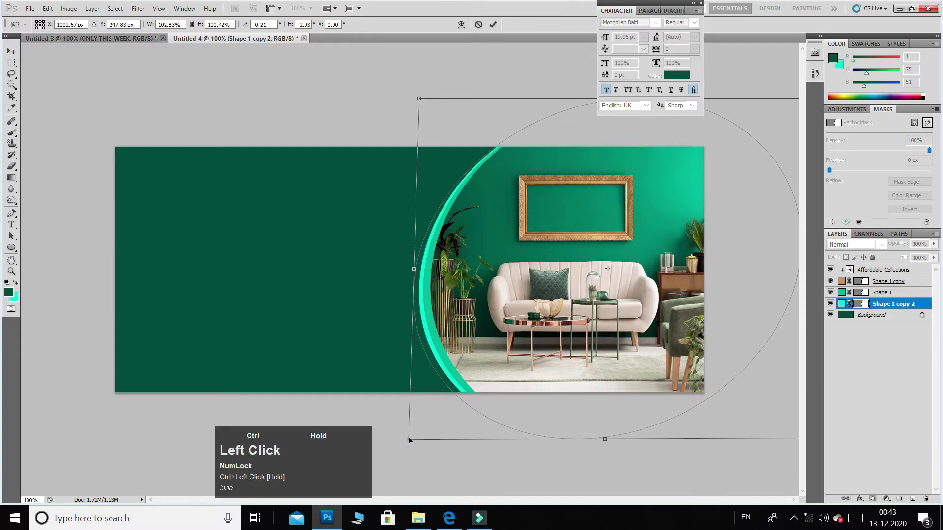
drag(415, 272, 418, 266)
drag(412, 435, 403, 436)
drag(415, 266, 419, 266)
key(Return)
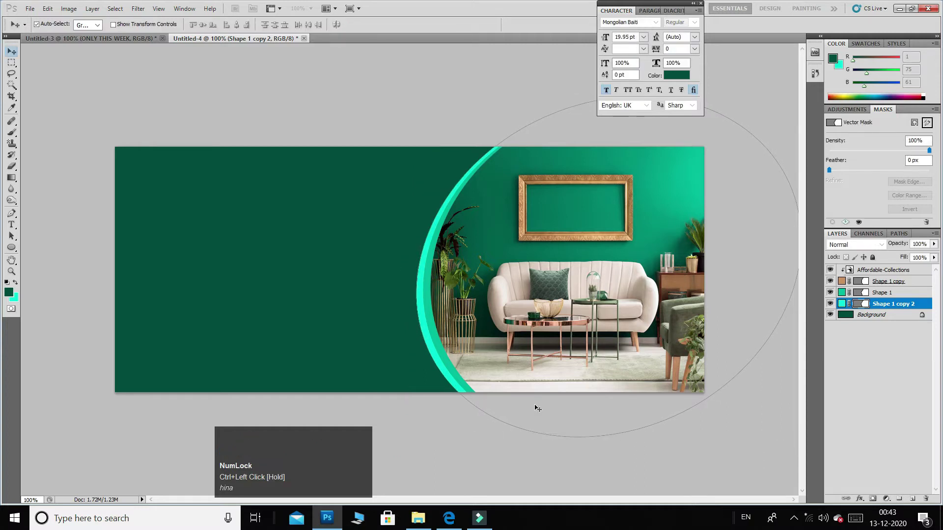
Step: Switch to the Untitled-3 document and move the NEW FURNITURE text to the right of COLLECTION
click(326, 185)
click(113, 37)
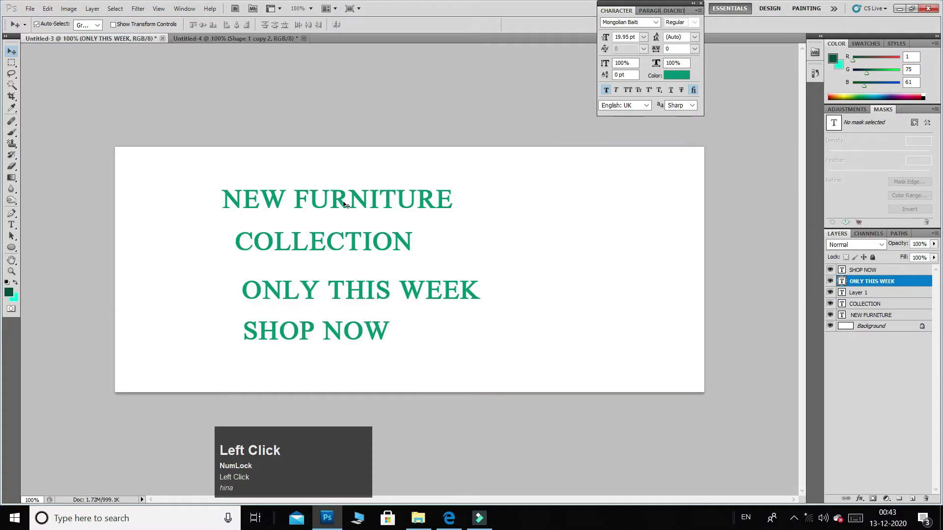
drag(341, 196, 484, 241)
Step: Group all the text layers of Untitled-3 and bring the group into the Untitled-4 banner
ctrl+click(872, 304)
shift+click(867, 271)
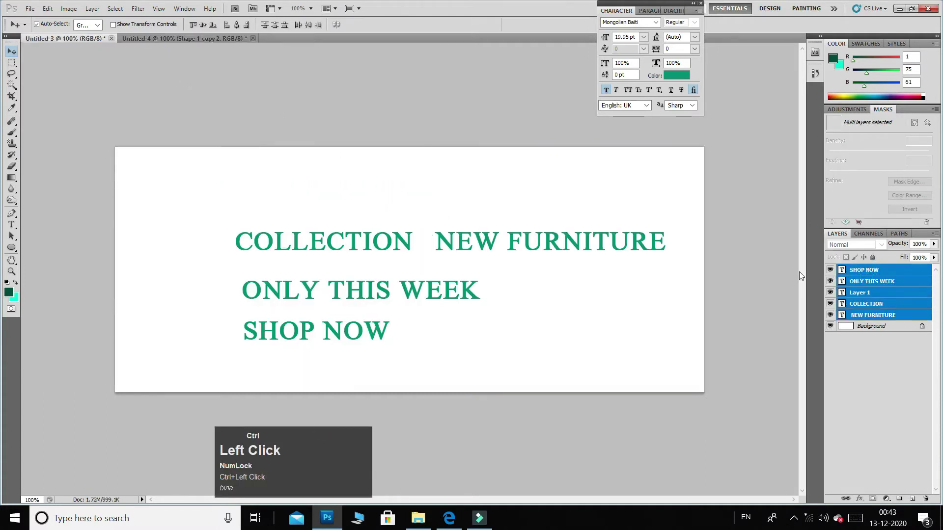
key(ctrl+g)
drag(514, 272, 320, 230)
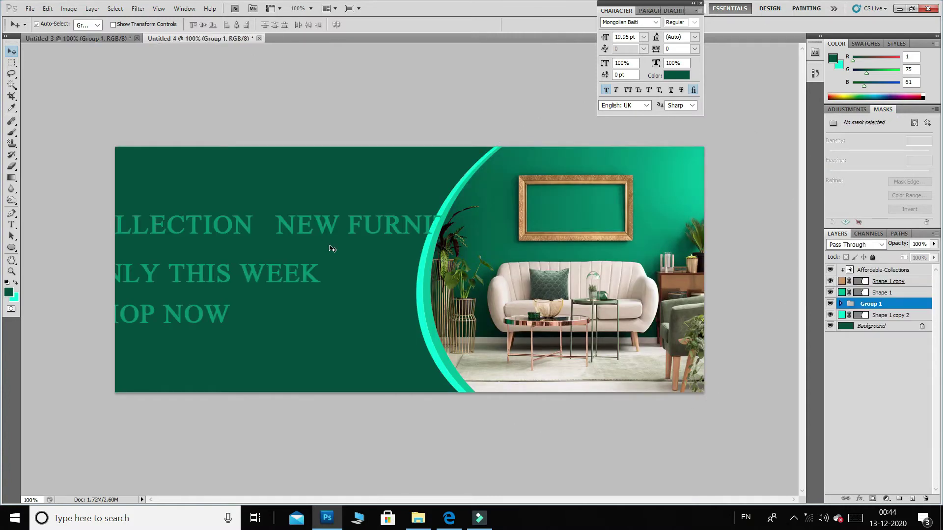
drag(332, 261, 332, 261)
Step: Scale the text group proportionally to about 42.57% and place it on the dark green area beside the curved rims
key(ctrl+t)
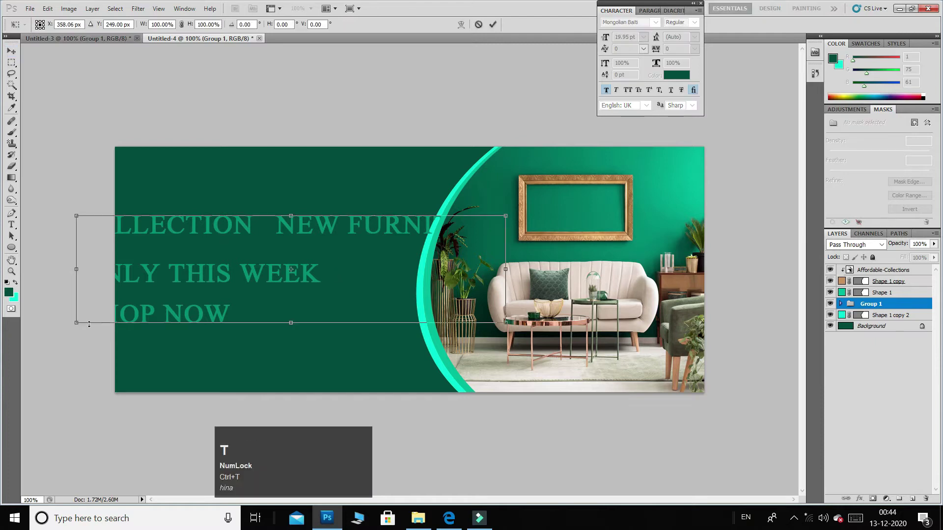
drag(71, 324, 241, 281)
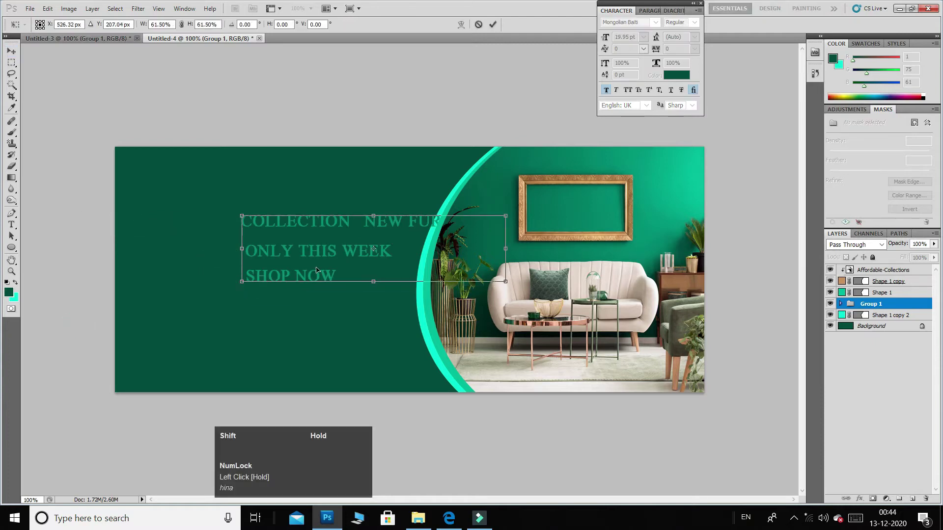
drag(318, 250, 263, 227)
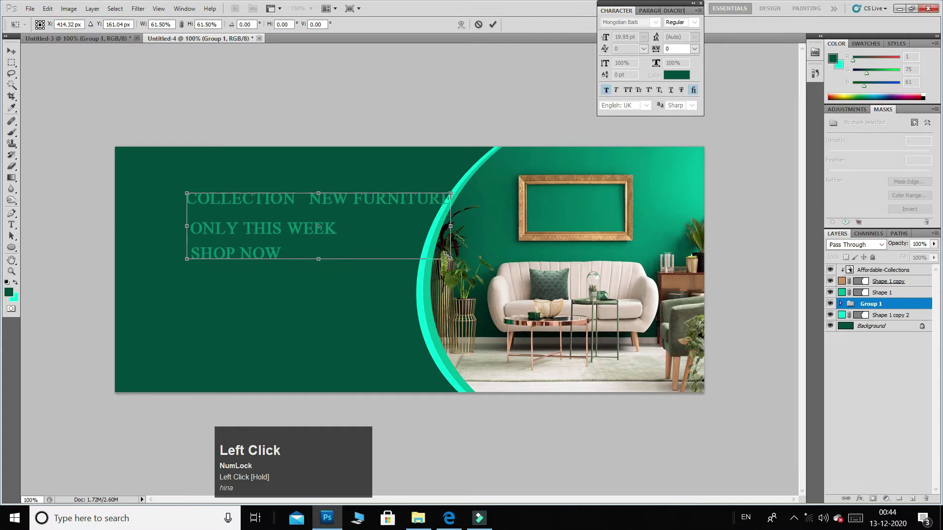
drag(448, 259, 368, 239)
drag(305, 201, 332, 250)
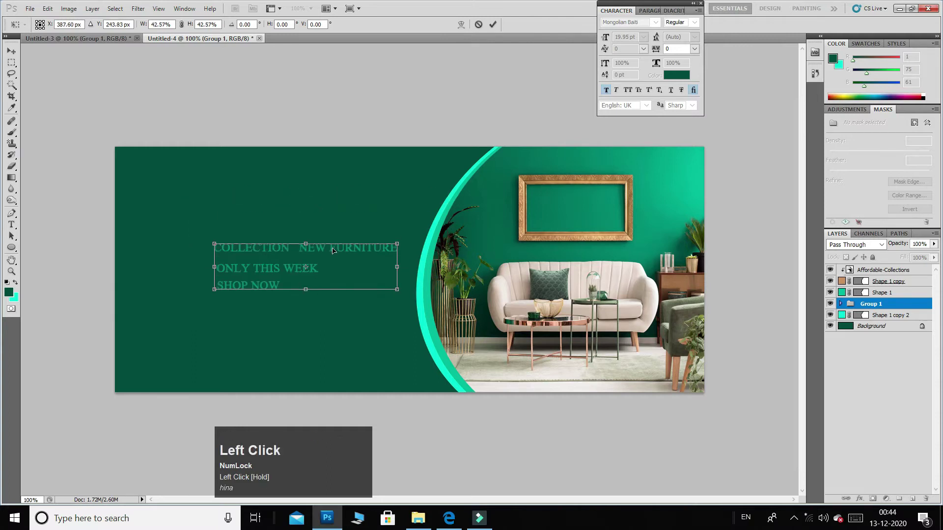
key(Return)
Step: Move the text group Group 1 to the top of the layer stack, above the Affordable-Collections photo
right_click(903, 304)
click(903, 305)
key(ctrl+bracketright)
key(ctrl+bracketright)
key(ctrl+bracketright)
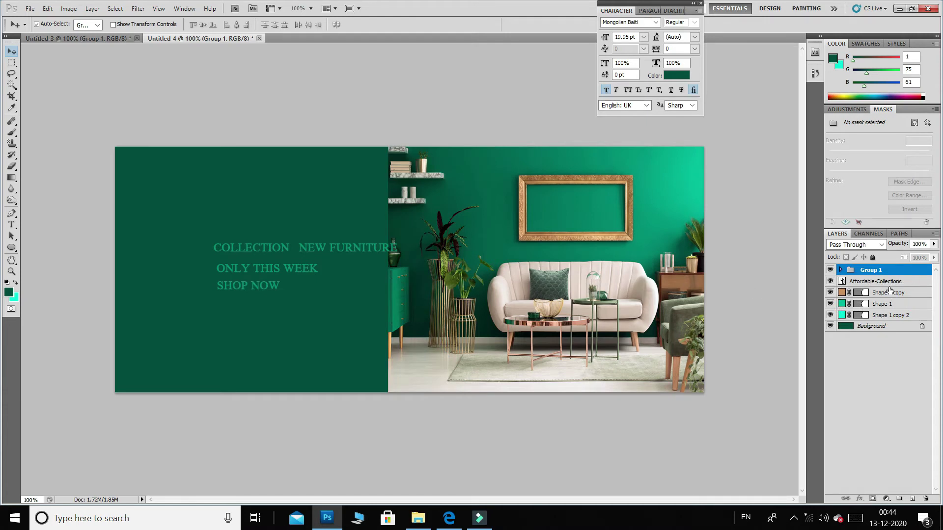
Step: Clip the Affordable-Collections photo to the Shape 1 copy ellipse again with a clipping mask
click(884, 281)
right_click(886, 282)
click(831, 381)
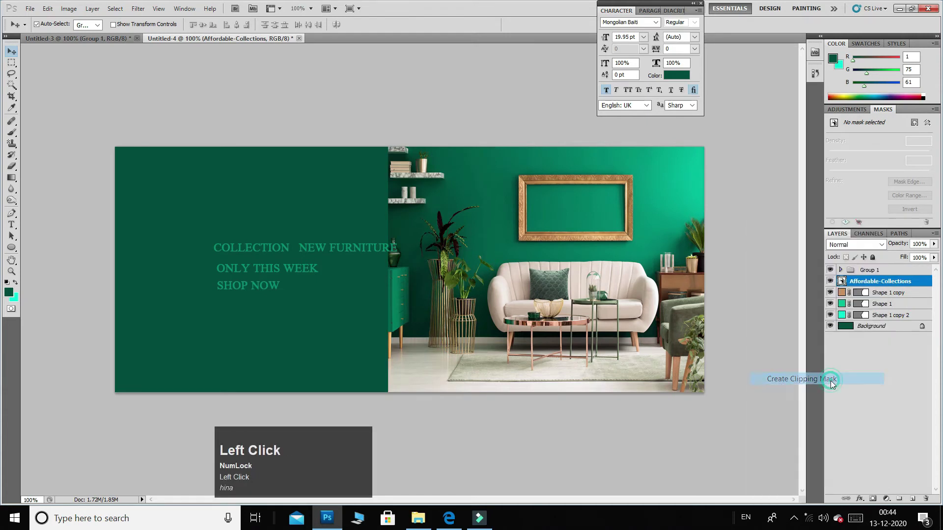
Step: Ungroup the text layers and move the NEW FURNITURE text above the COLLECTION line
right_click(869, 270)
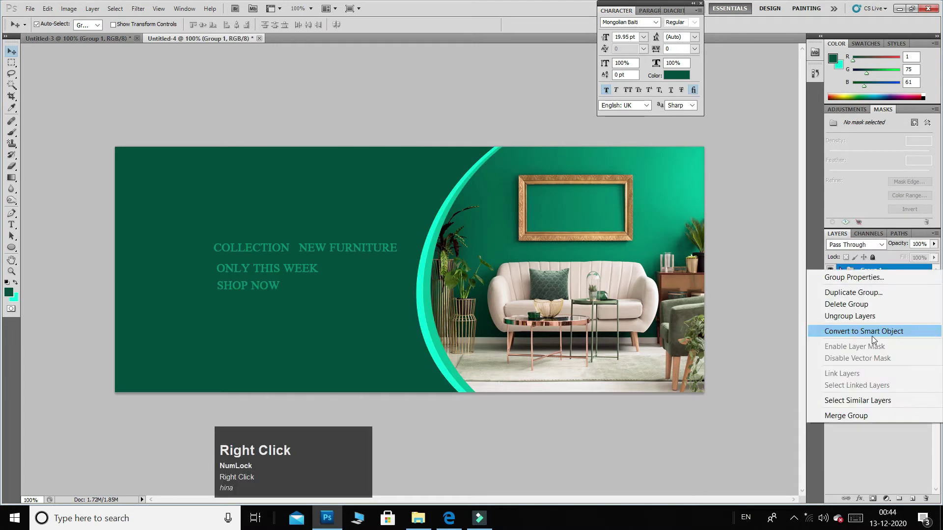
click(849, 316)
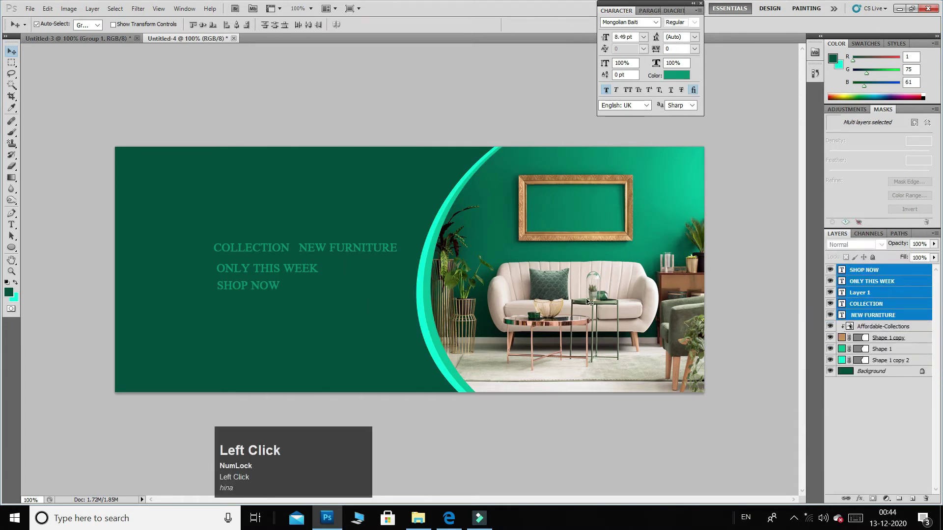
click(876, 315)
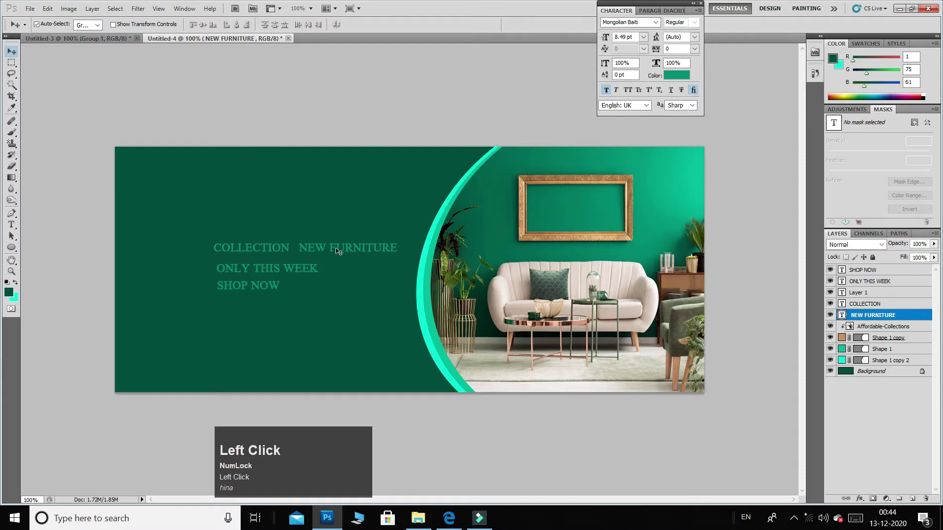
drag(338, 250, 267, 209)
Step: Set the font of the whole NEW FURNITURE text to MS Sans Serif
key(t)
click(268, 208)
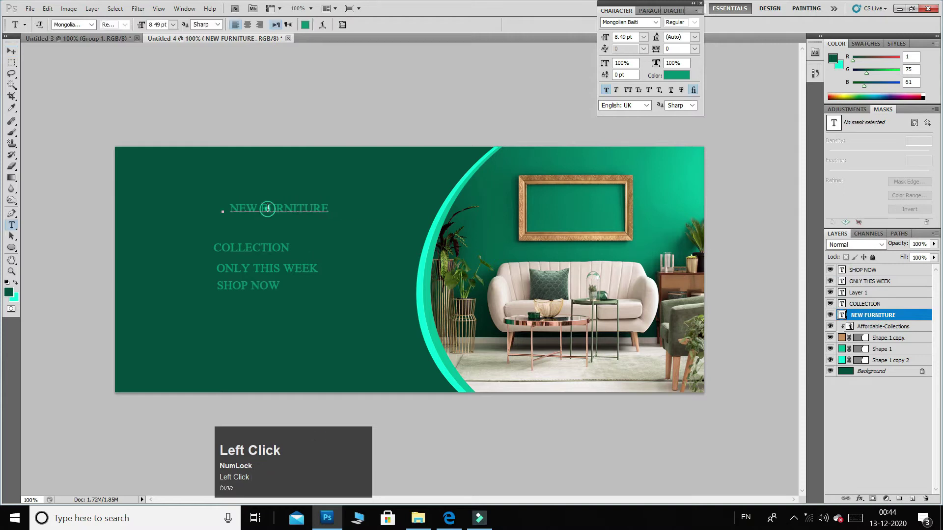
key(ctrl+a)
click(63, 24)
text(MS S)
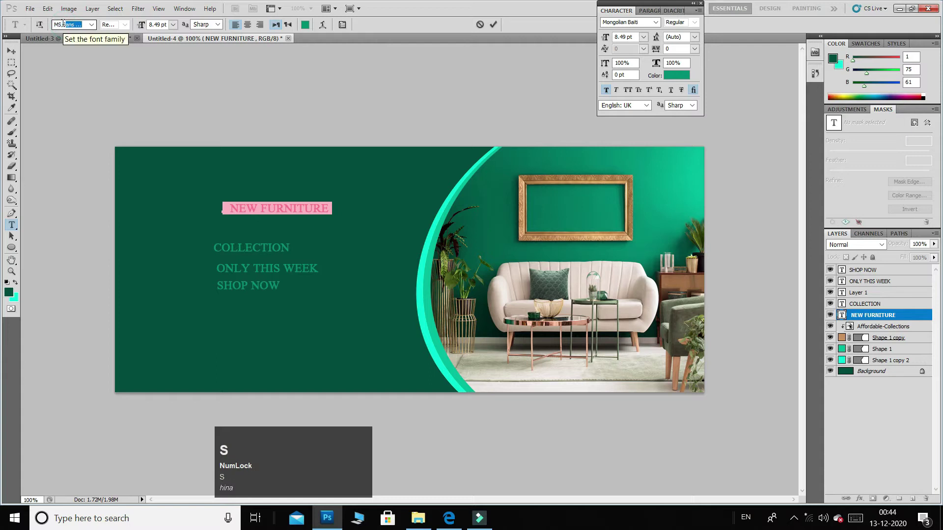
key(Return)
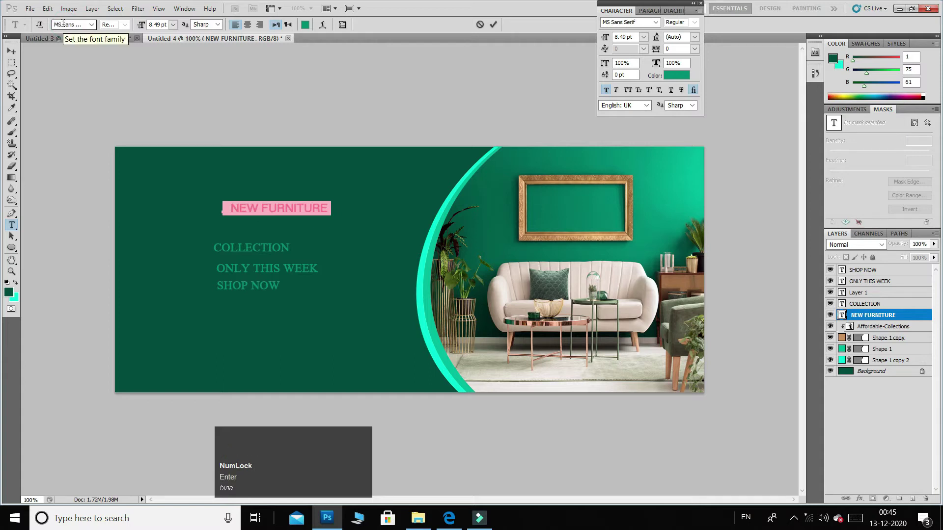
Step: Set the font of the whole COLLECTION text to Bahnschrift
click(249, 247)
key(ctrl+a)
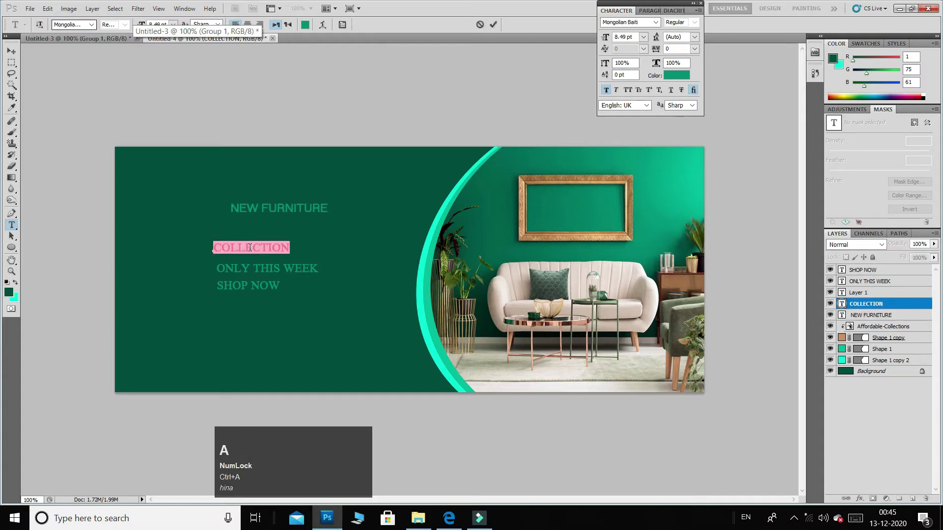
click(75, 20)
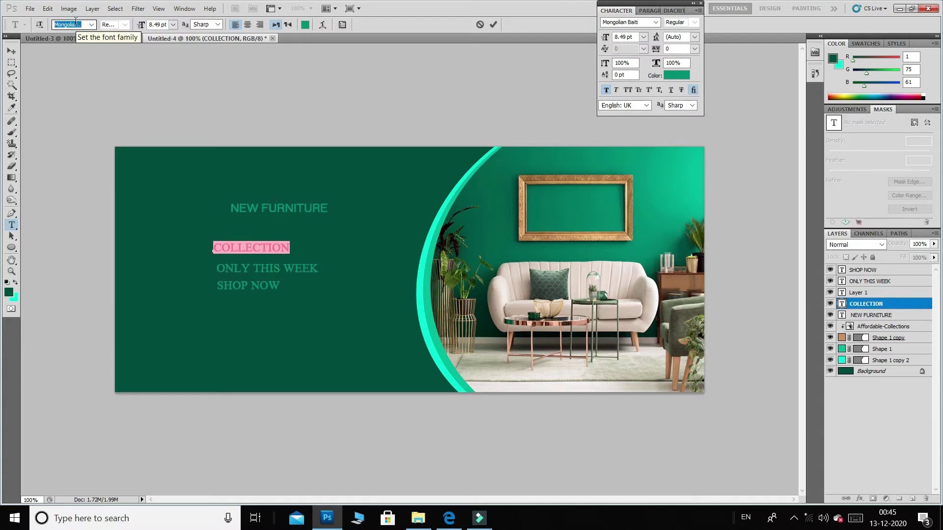
text(Bahnschrift)
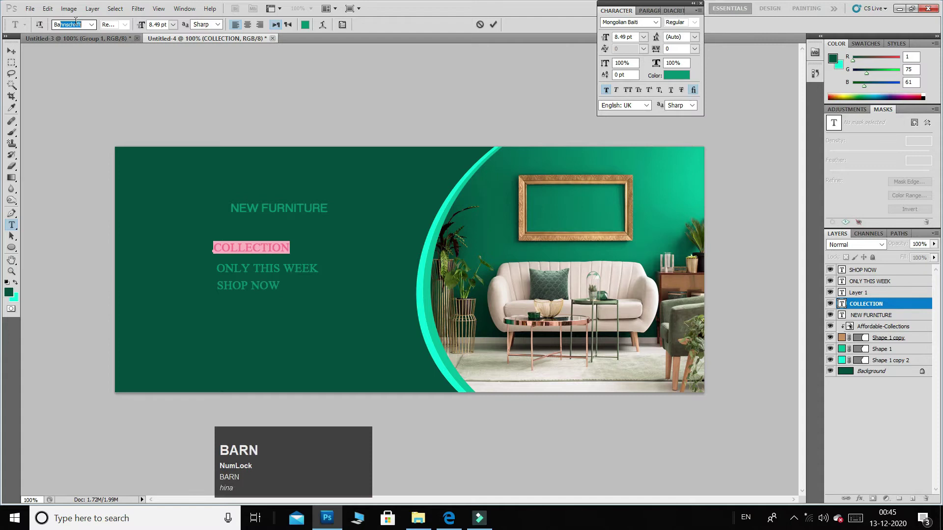
key(Return)
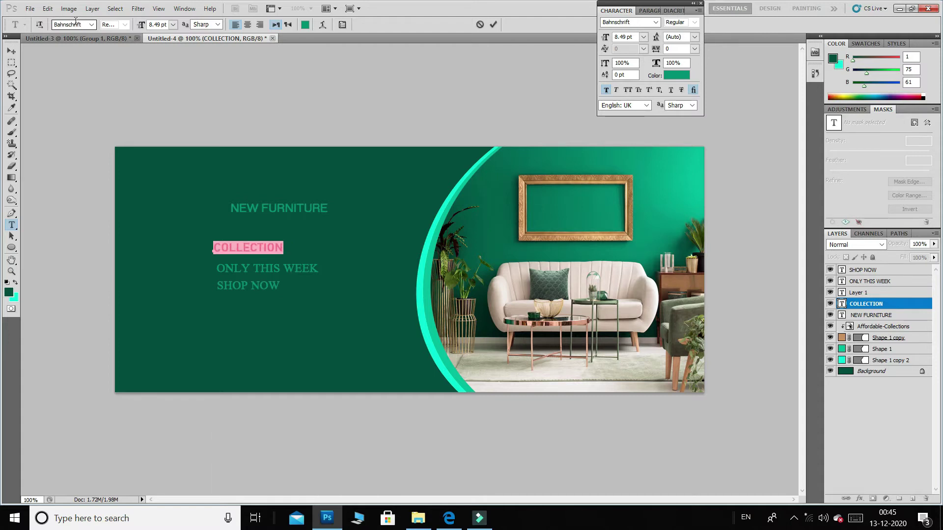
click(125, 25)
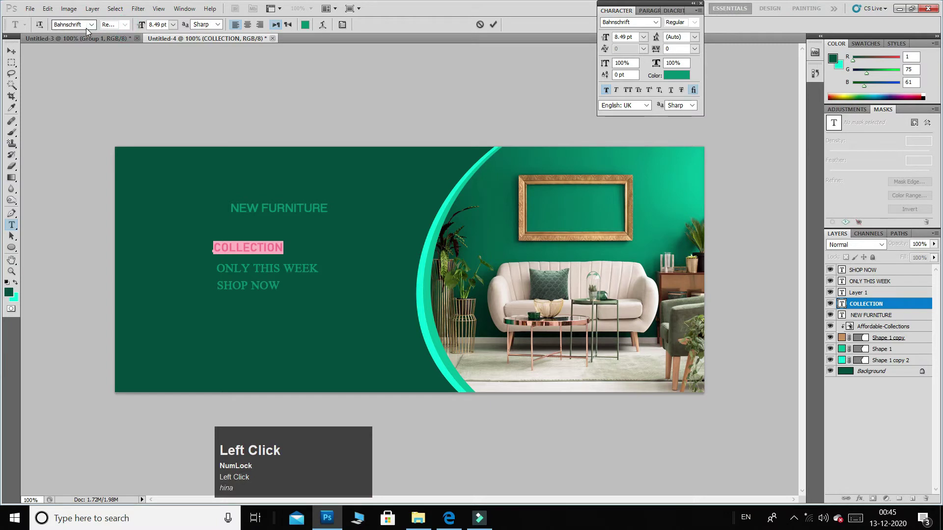
key(ctrl+Return)
Step: Set the font of the whole ONLY THIS WEEK text to MS Sans Serif
key(ctrl+a)
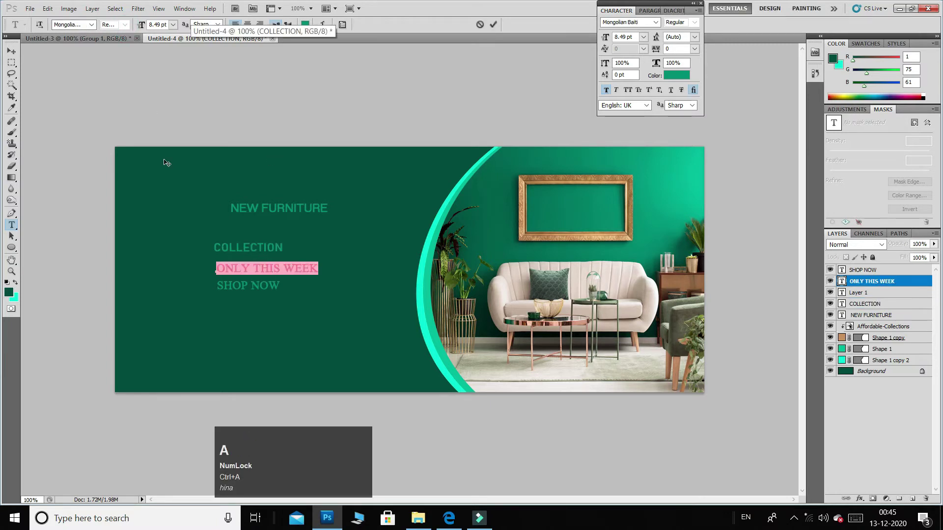
click(70, 25)
text(MS Sans)
key(Return)
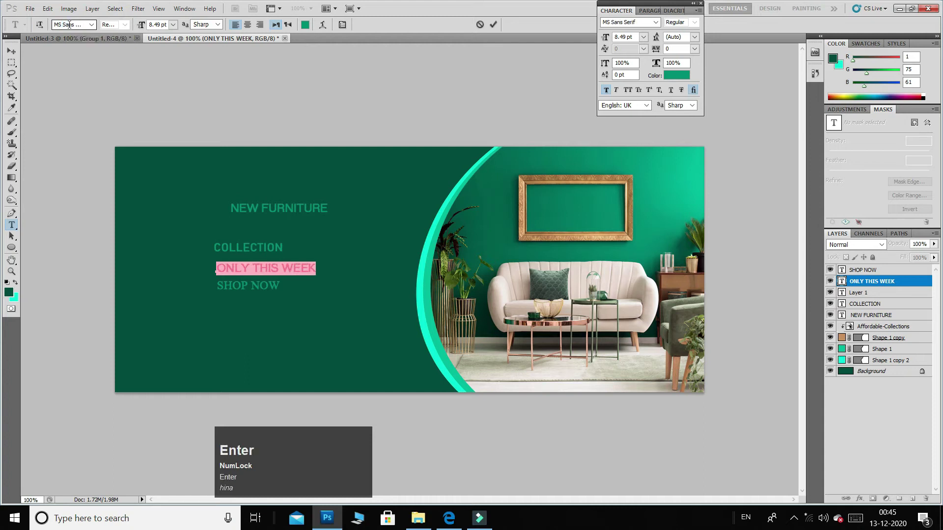
Step: Try the Maghrib font on the whole SHOP NOW text
click(261, 285)
key(ctrl+a)
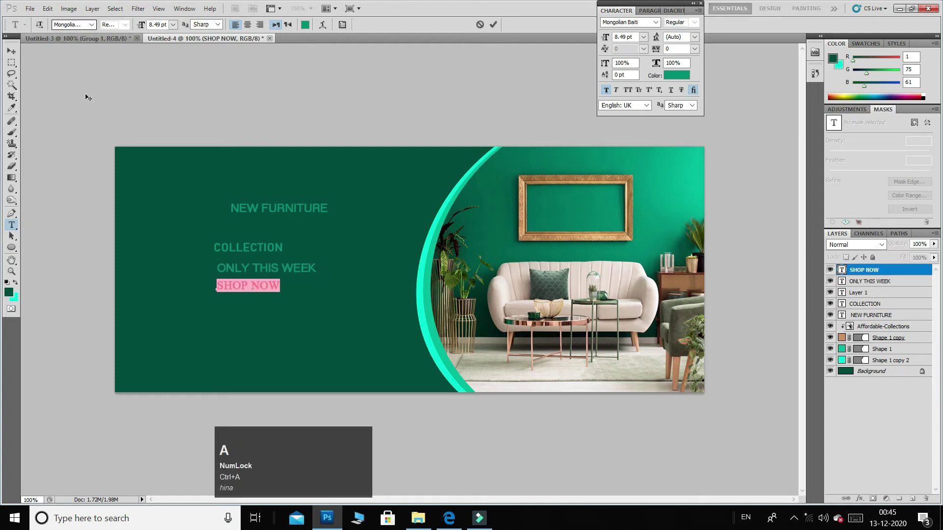
click(64, 24)
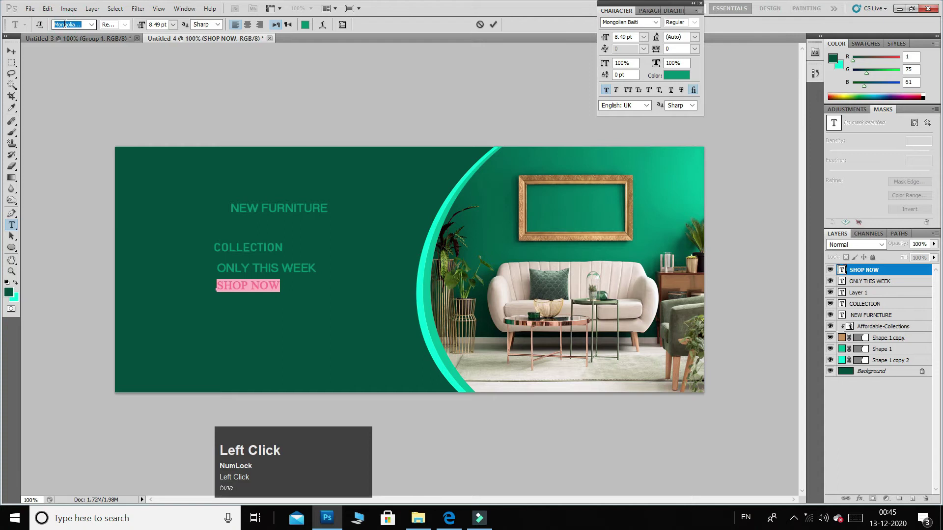
text(May)
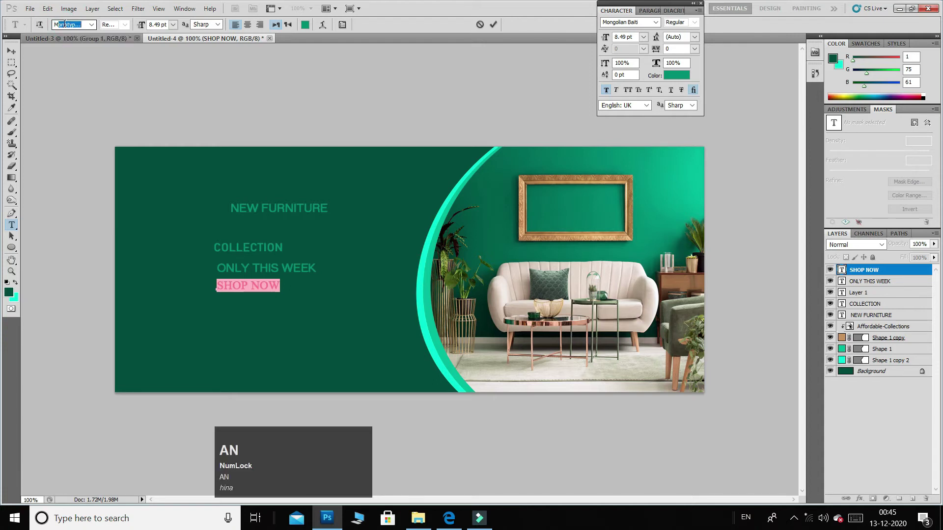
key(Return)
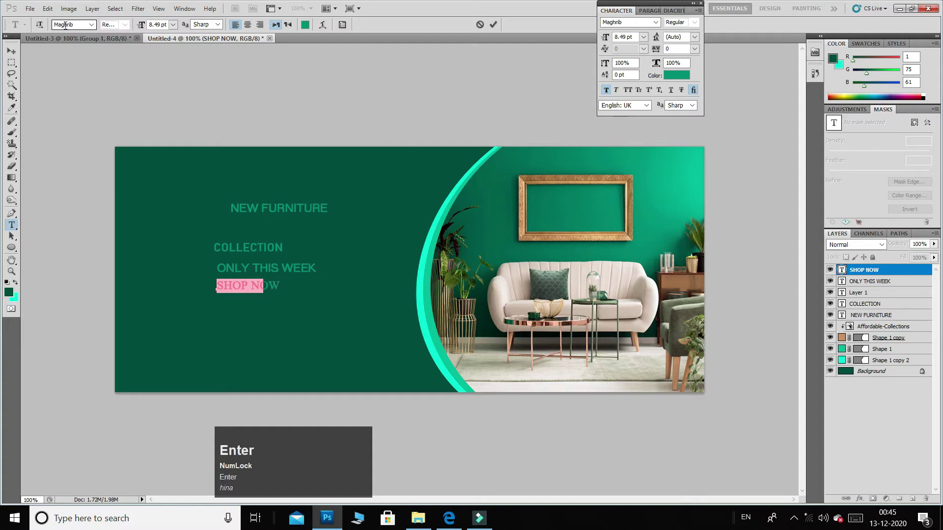
Step: Set the font of the SHOP NOW text to MS Sans Serif and finish editing the text
click(73, 25)
text(MS)
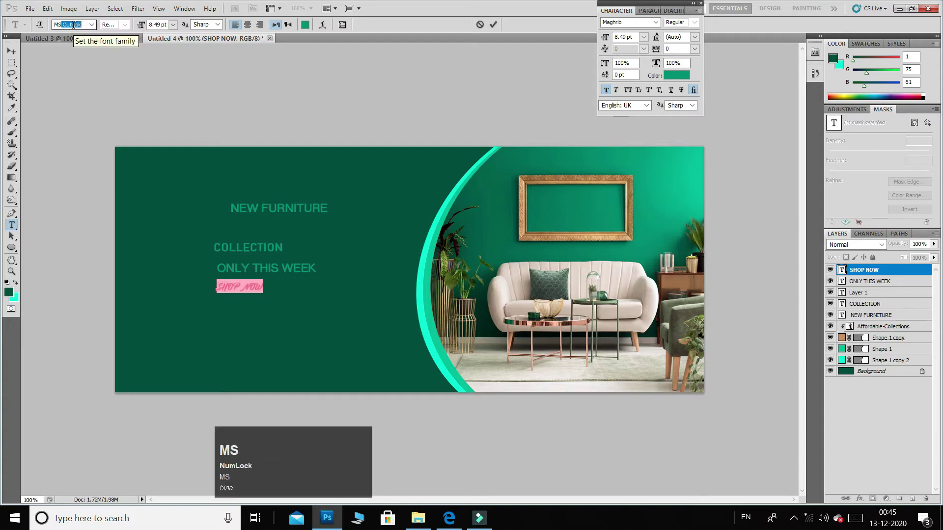
text( San)
key(Return)
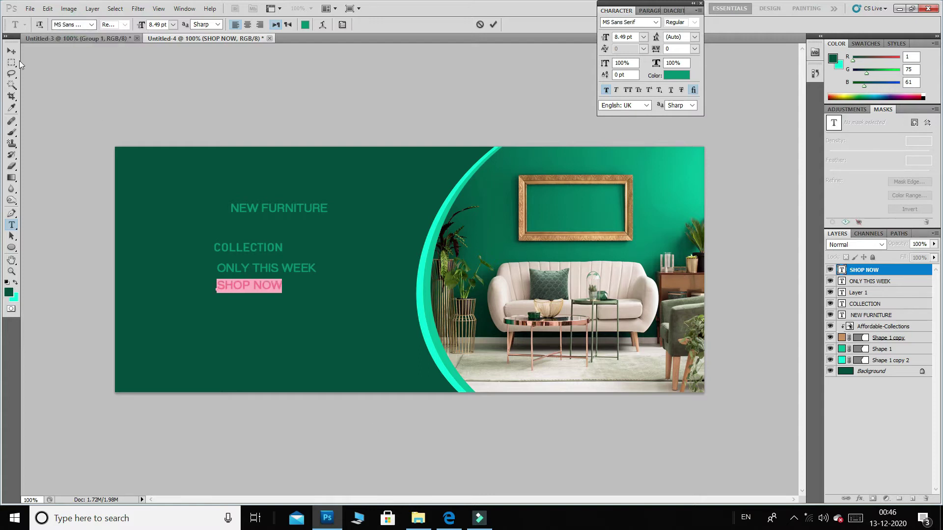
click(12, 53)
key(t)
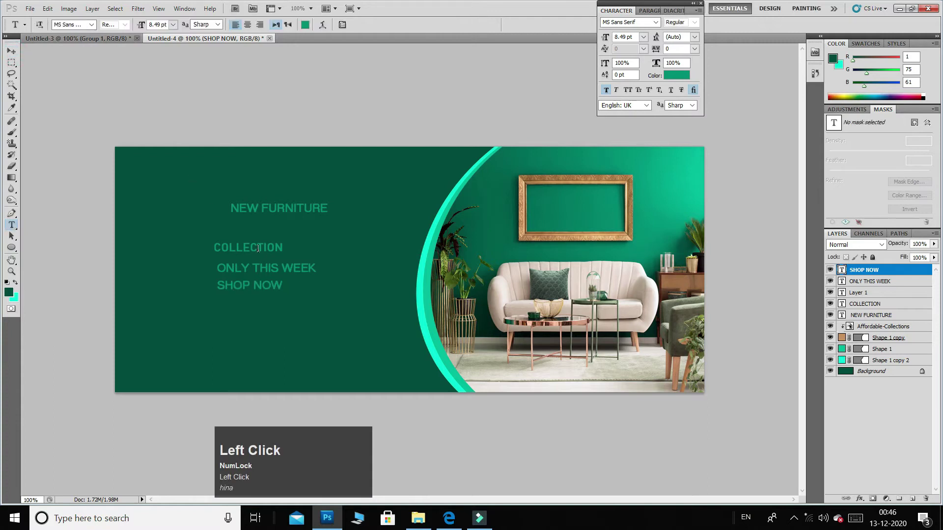
Step: Set the font of the whole COLLECTION text to MS Sans Serif
click(258, 248)
key(ctrl+a)
text(MS)
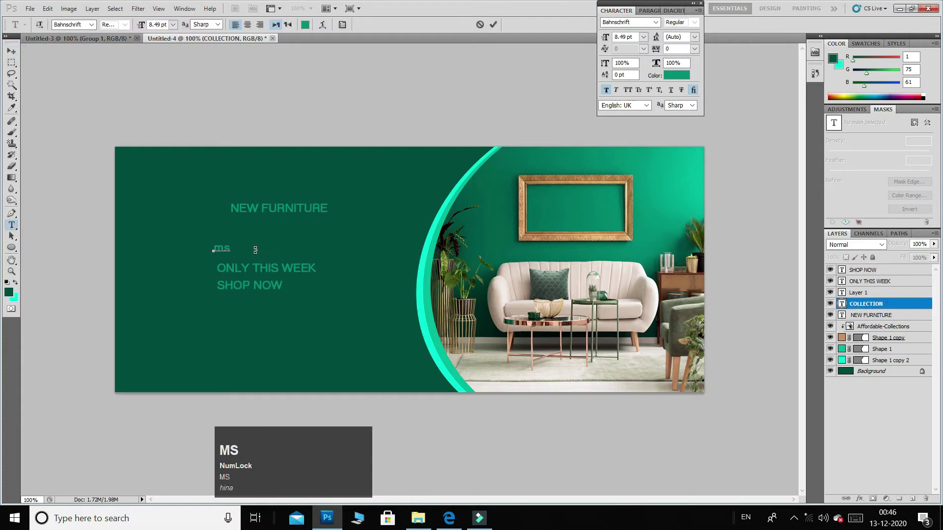
key(ctrl+z)
click(74, 24)
text(MS Sans)
key(Return)
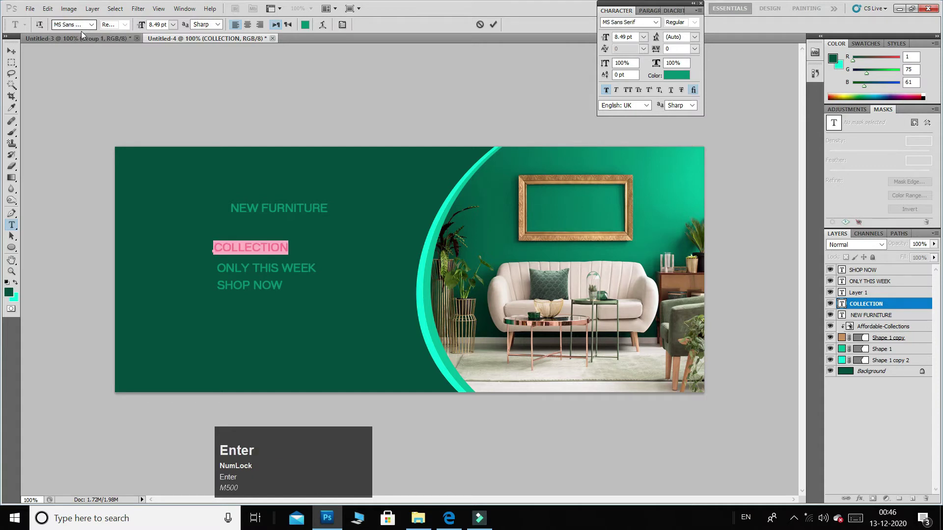
Step: Move the SHOP NOW and ONLY THIS WEEK texts lower to open a gap beneath COLLECTION
click(12, 51)
drag(243, 282, 277, 320)
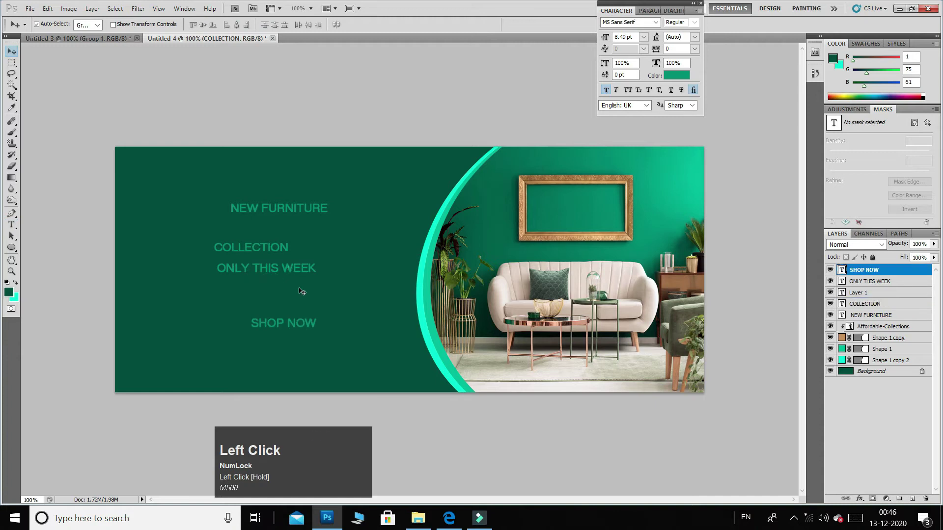
drag(289, 268, 315, 301)
Step: Duplicate the COLLECTION text just below itself and replace the copy's wording with SALE
drag(283, 251, 292, 274)
double_click(292, 273)
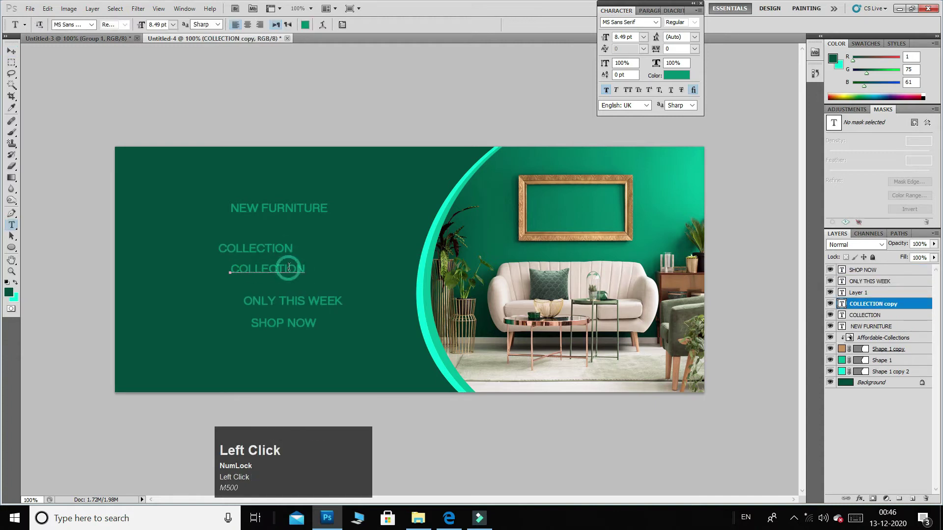
key(ctrl+a)
text(sale)
key(ctrl+a)
key(Caps_Lock)
text(SA)
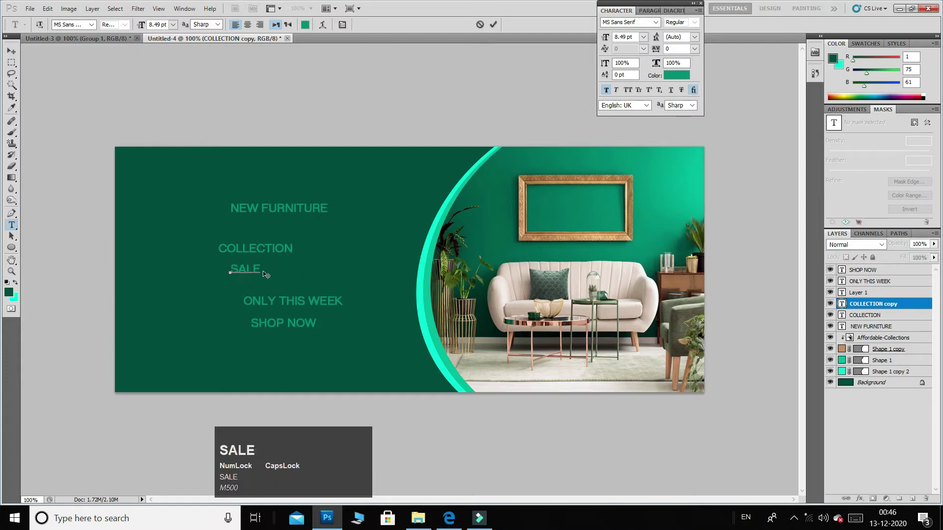
text(LE)
Step: Set the tracking of the whole SALE text to 200
key(ctrl+a)
click(694, 48)
click(687, 223)
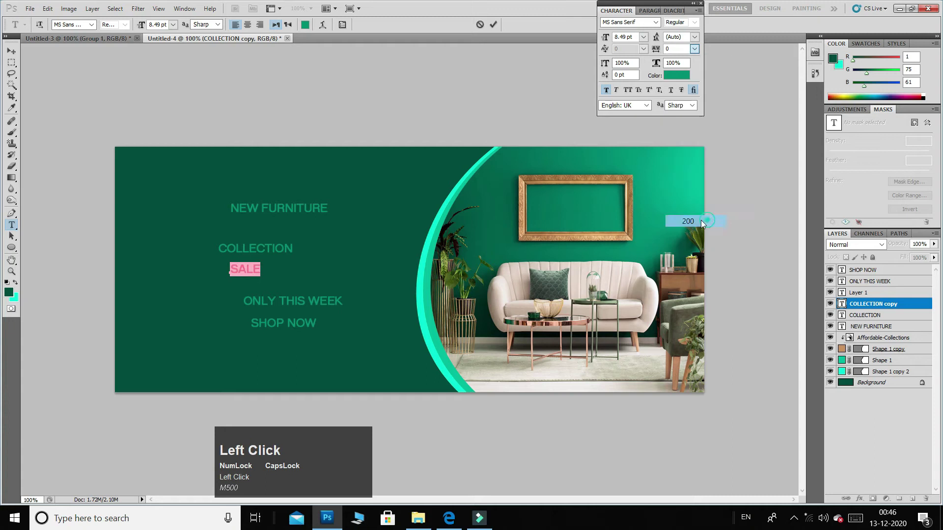
click(125, 24)
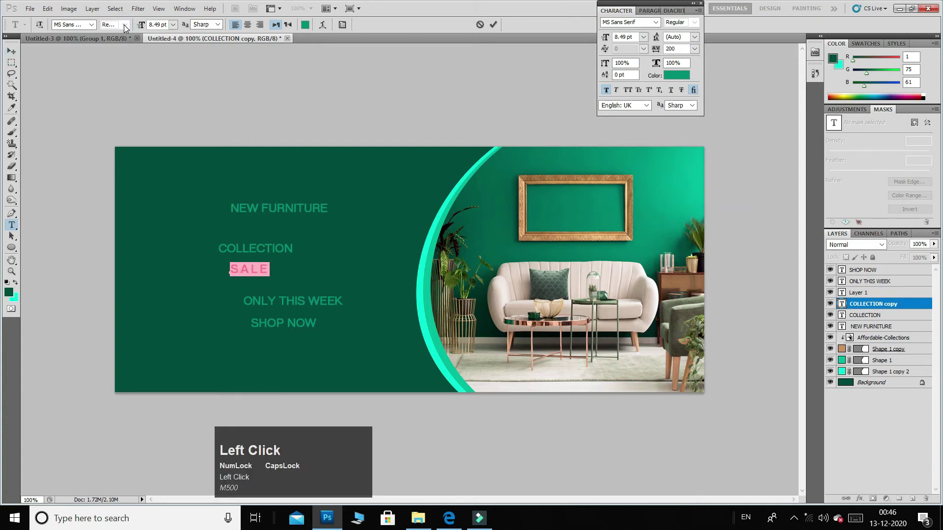
Step: Try the Bernard MT Condensed font on the SALE text and finish editing it
click(79, 25)
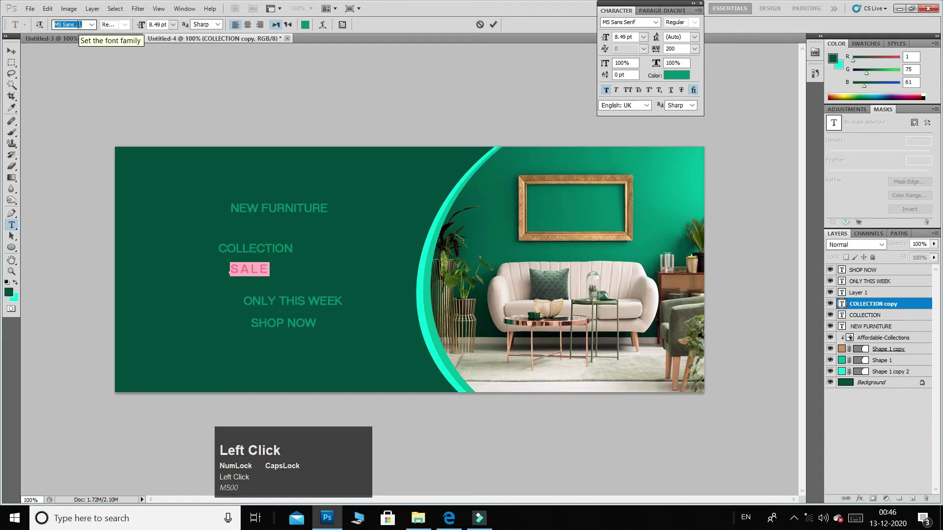
text(BH)
text(NS)
click(123, 25)
click(92, 26)
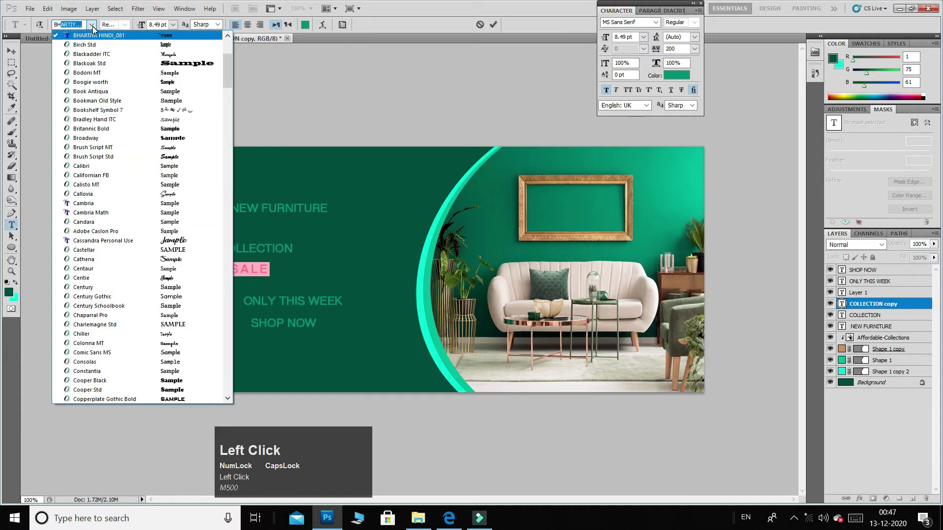
click(93, 26)
key(Up)
key(Up)
key(Up)
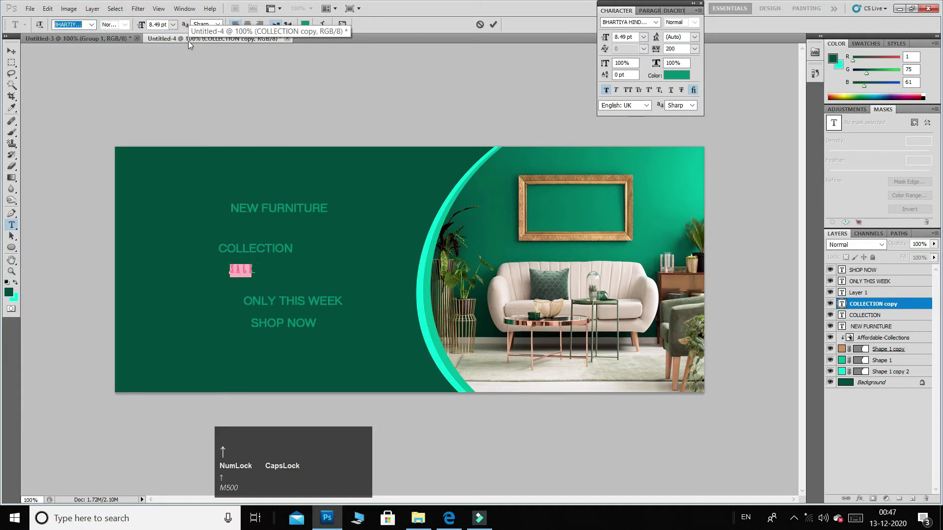
key(Return)
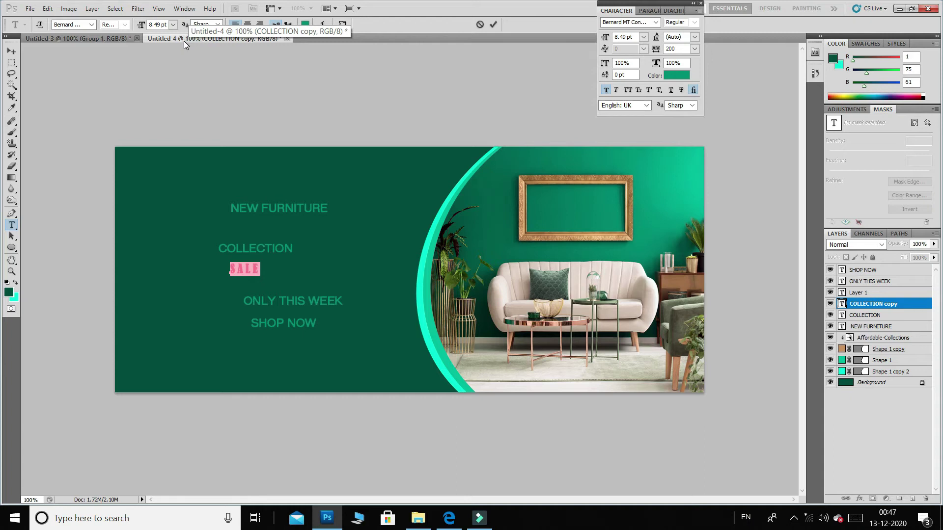
key(ctrl+Return)
Step: Move the NEW FURNITURE text up and to the left and enlarge it to about 9.7 pt
click(11, 51)
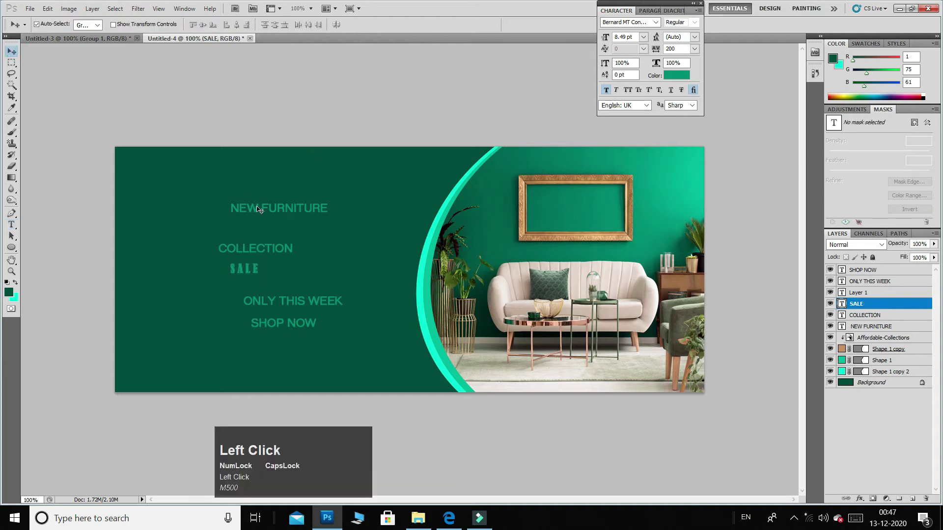
drag(261, 207, 249, 194)
key(ctrl+t)
drag(319, 204, 332, 208)
key(Return)
Step: Set the tracking of the NEW FURNITURE text to 50 and shift the text slightly left
double_click(308, 200)
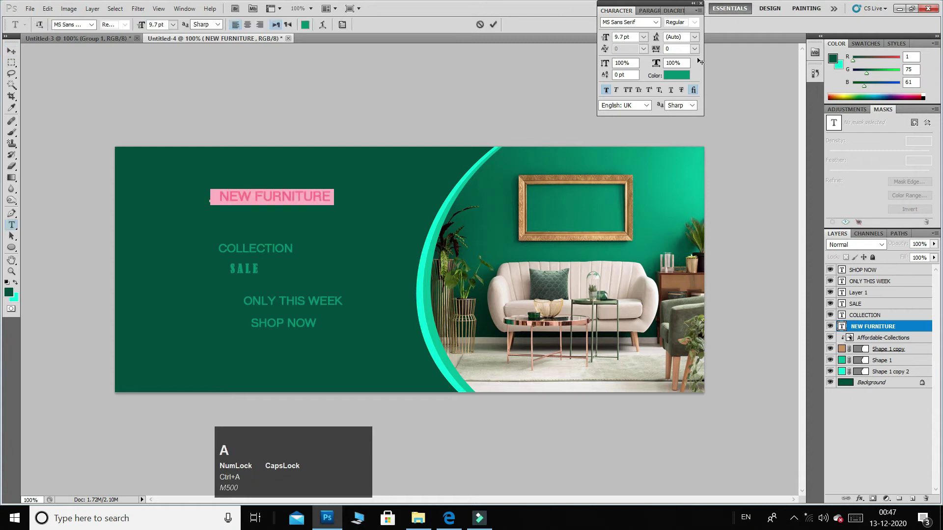
click(694, 48)
click(686, 186)
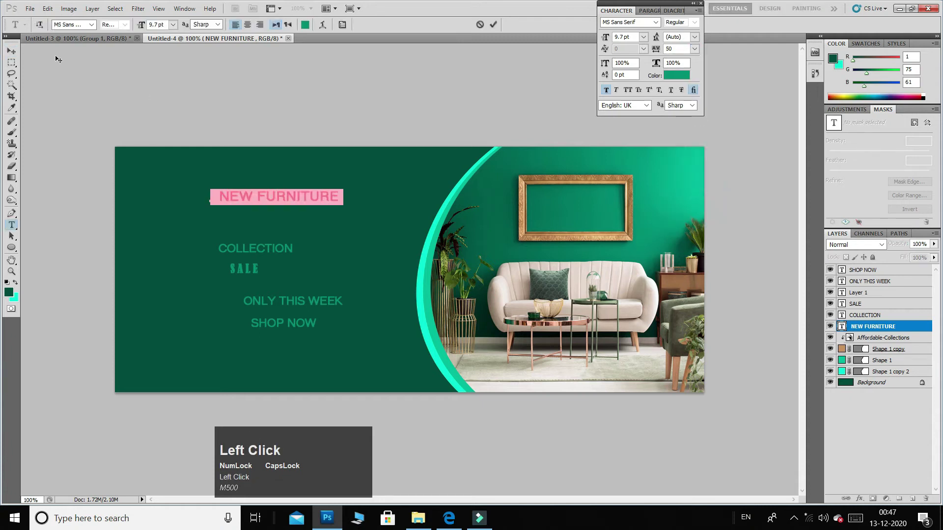
click(11, 51)
drag(279, 198, 267, 198)
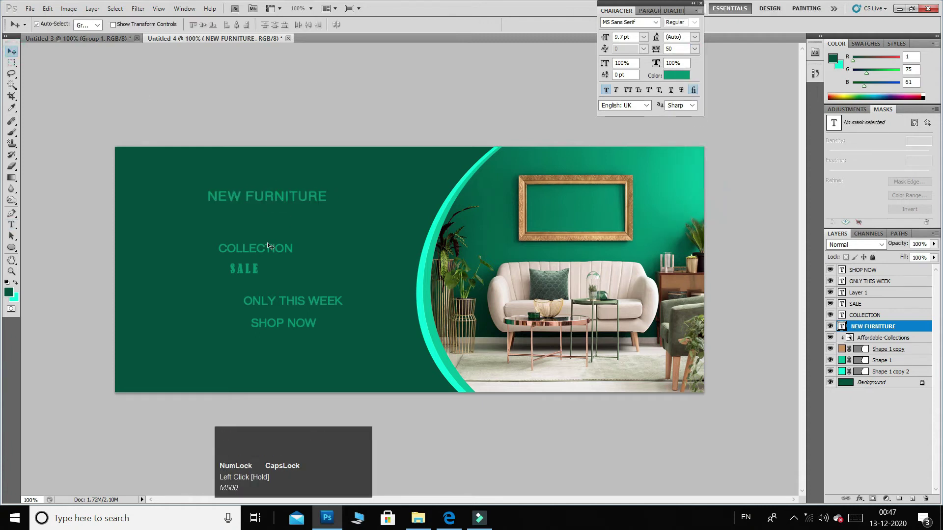
Step: Set the tracking of the whole COLLECTION text to 100
key(t)
click(264, 248)
key(ctrl+a)
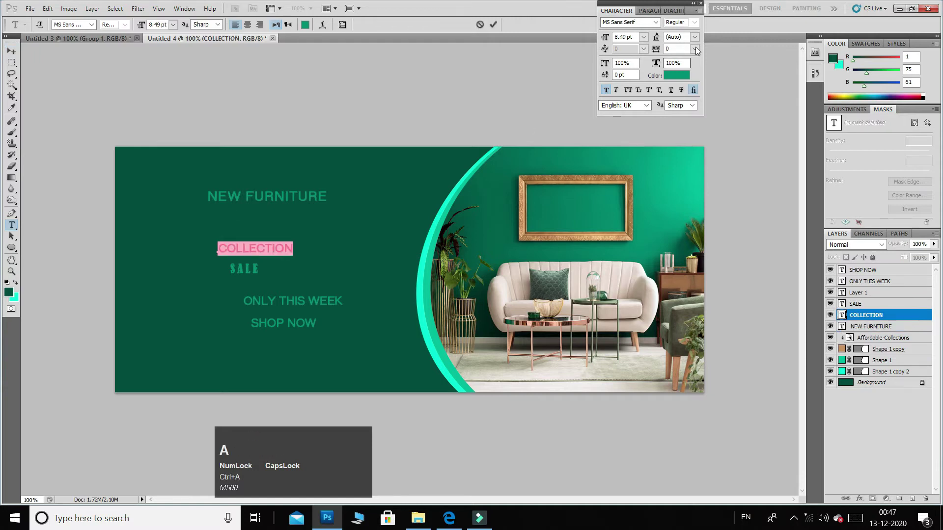
click(694, 49)
click(697, 202)
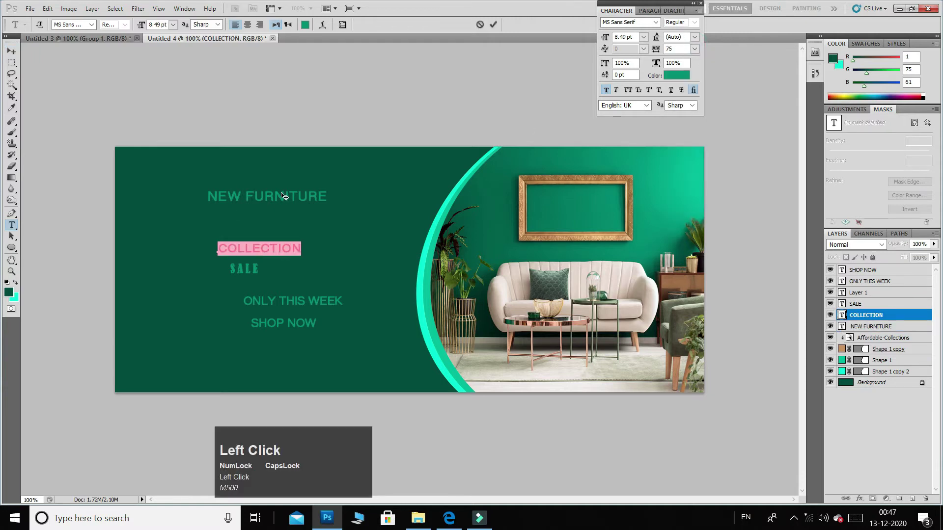
click(694, 49)
click(696, 211)
Step: Enlarge the COLLECTION text to about 17.62 pt and centre it directly under NEW FURNITURE
click(11, 50)
drag(301, 248, 328, 232)
key(ctrl+t)
key(Return)
key(Left)
key(Left)
key(Left)
key(Left)
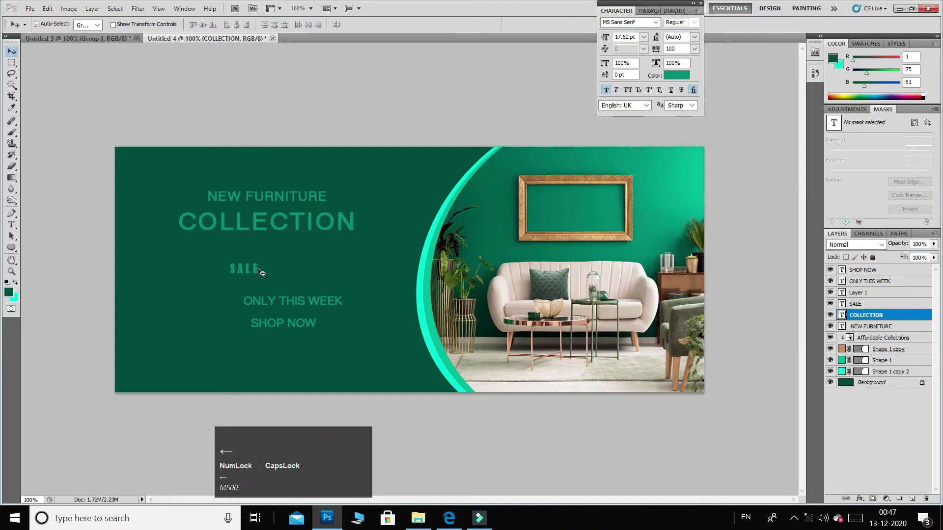
Step: Browse fonts for the whole SALE text and apply Bodoni MT
key(t)
click(249, 276)
key(ctrl+a)
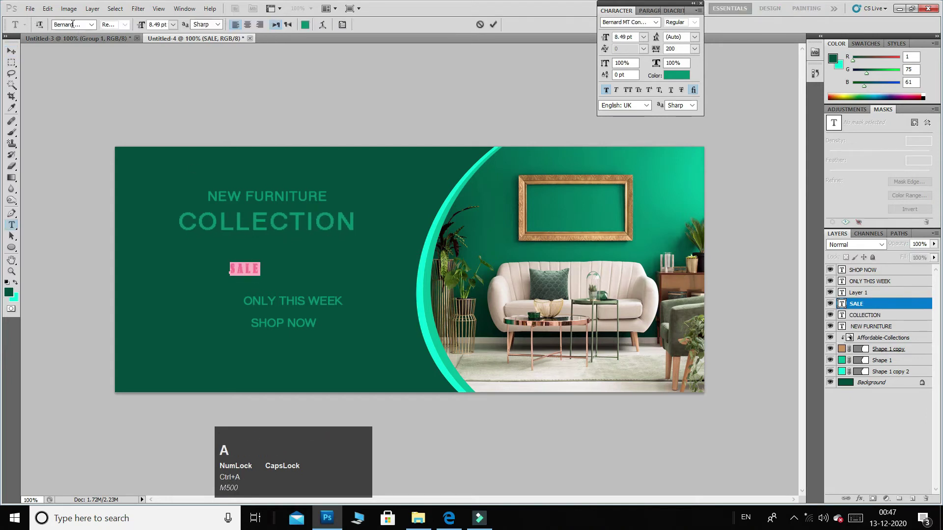
click(73, 24)
key(Down)
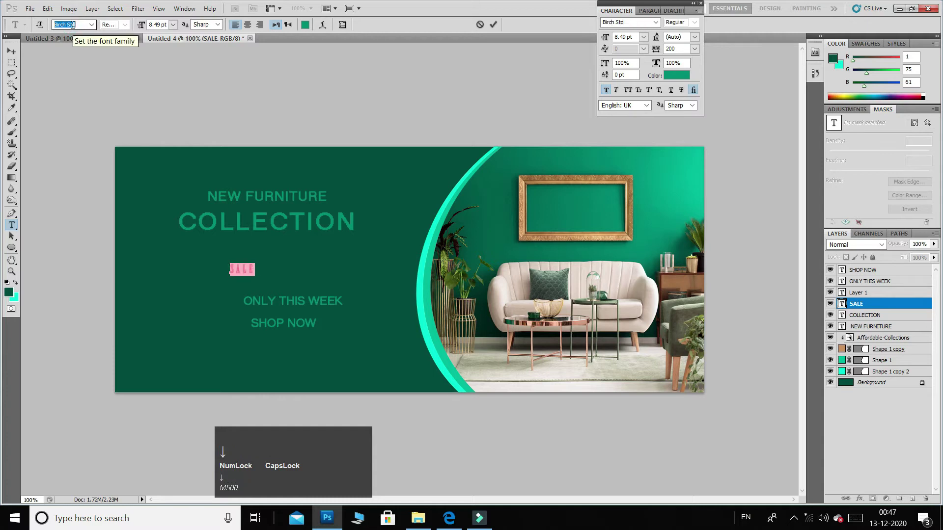
key(Down)
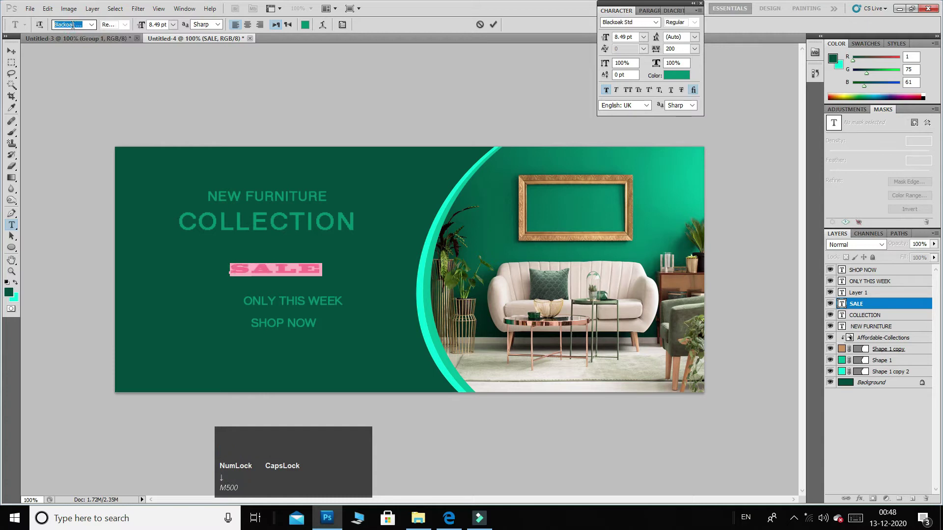
key(Down)
click(73, 25)
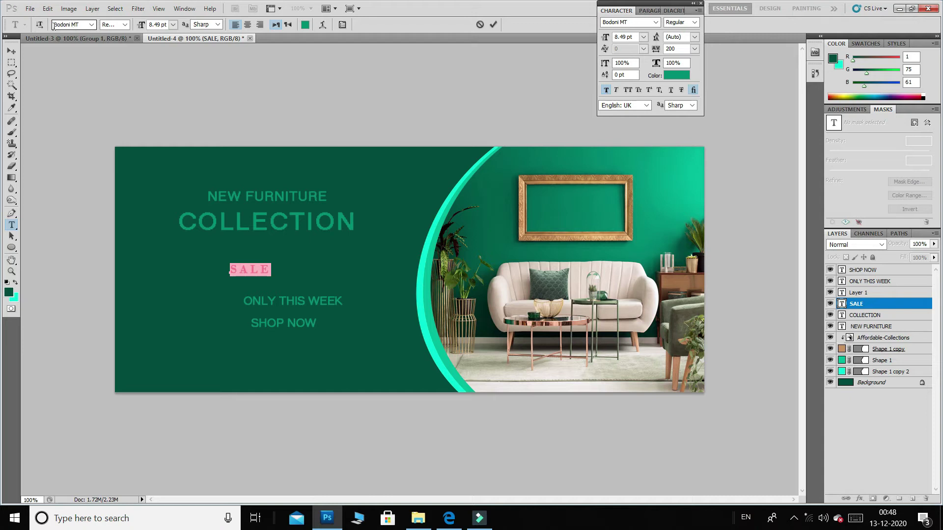
key(ctrl+Return)
Step: Set the font style of the whole SALE text to Bold
click(260, 268)
key(ctrl+a)
click(126, 25)
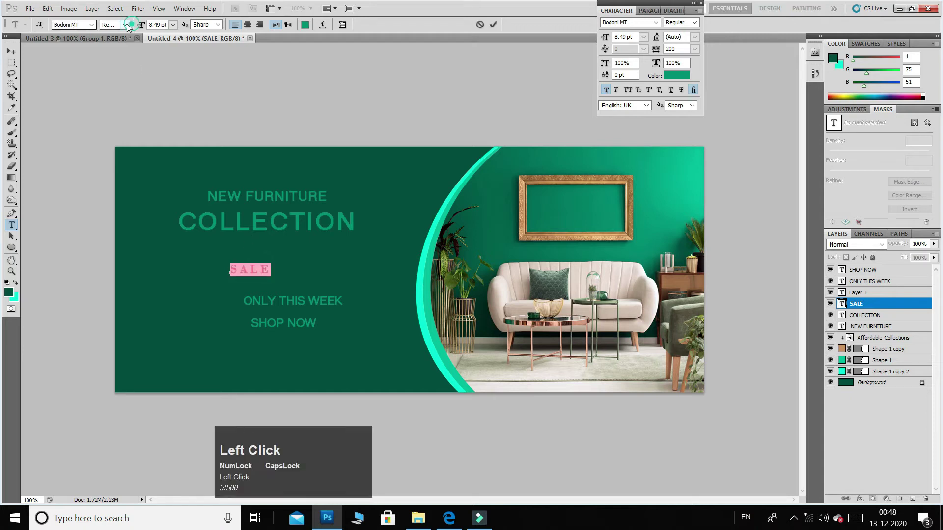
click(137, 98)
Step: Enlarge SALE to span COLLECTION's width directly beneath it, and reposition ONLY THIS WEEK and SHOP NOW below
click(11, 51)
key(ctrl+t)
drag(269, 275, 376, 358)
drag(357, 291, 303, 265)
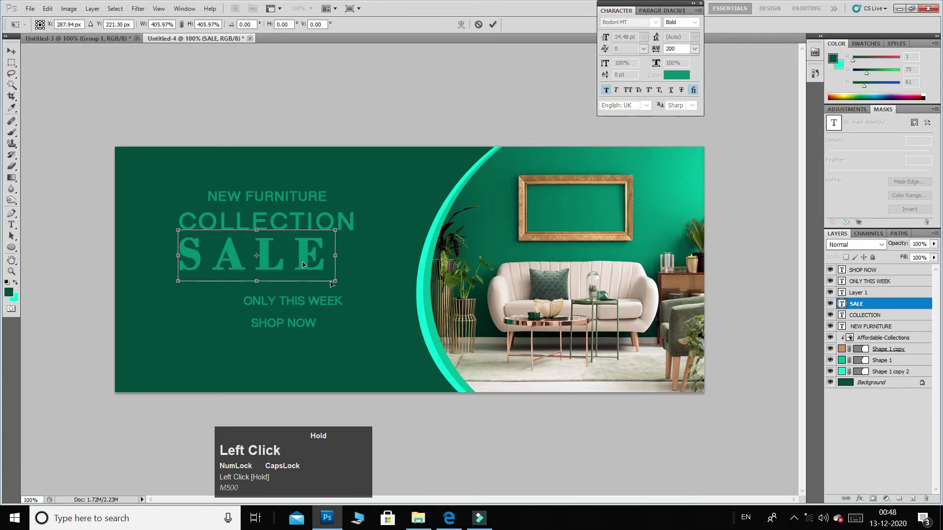
drag(351, 297, 307, 359)
key(Return)
drag(300, 302, 275, 309)
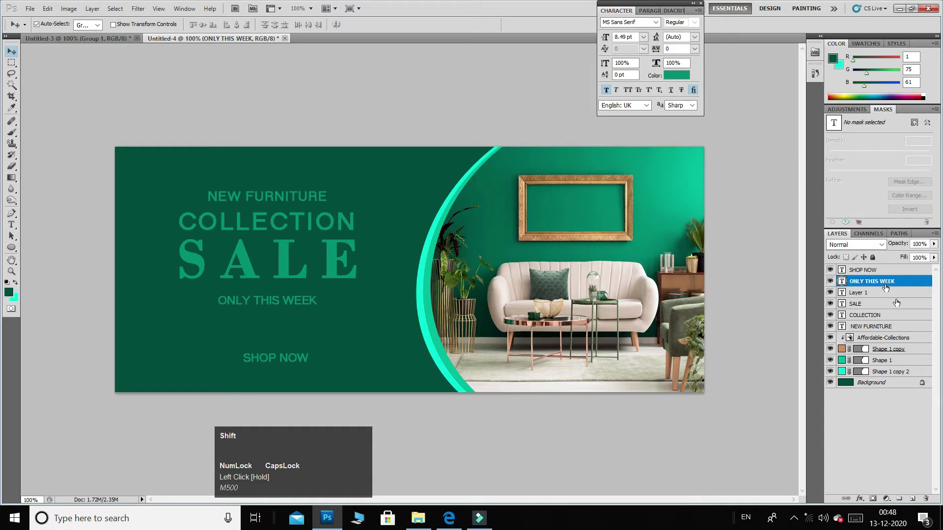
Step: Align the horizontal centres of all the text layers and shift the whole text block slightly right and down
shift+click(871, 302)
shift+click(875, 326)
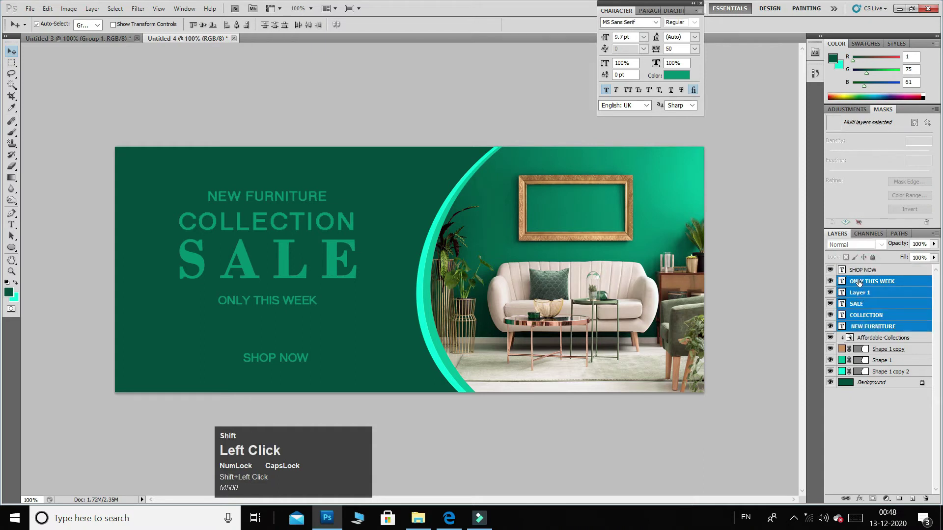
ctrl+click(859, 271)
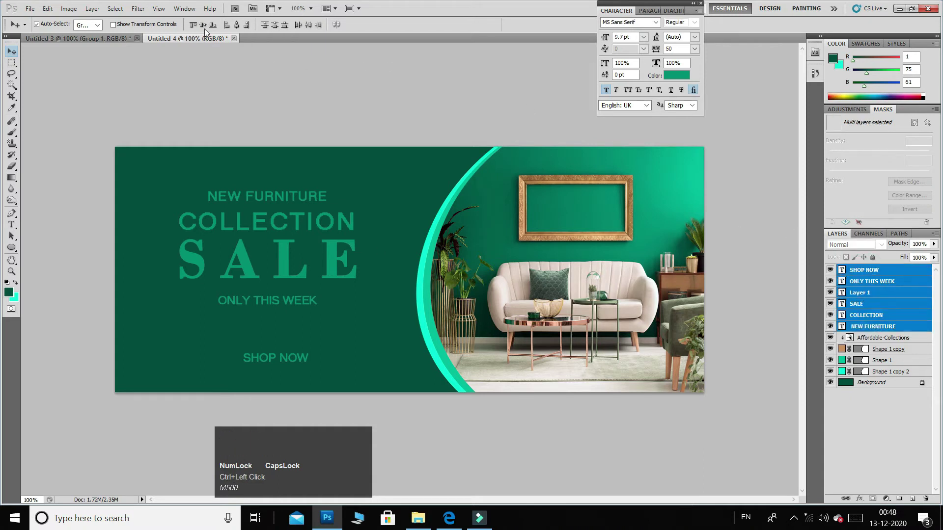
drag(320, 289, 301, 303)
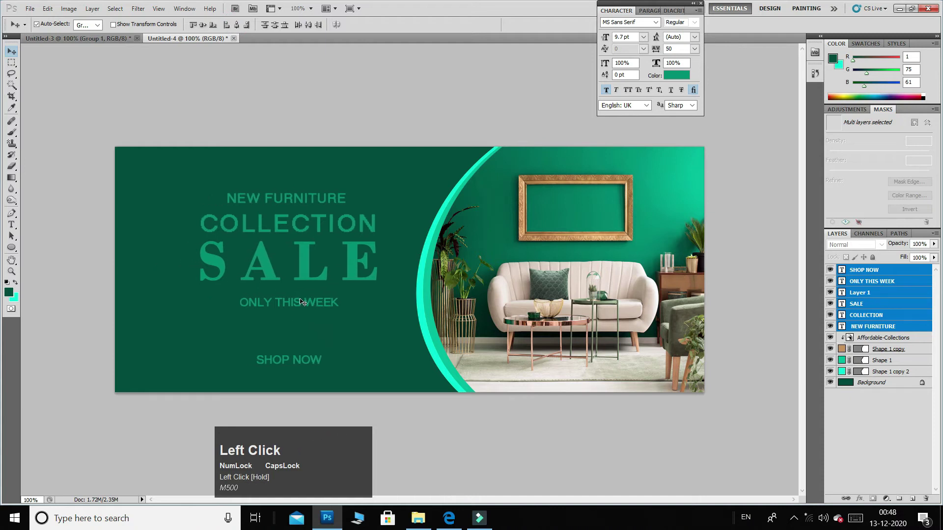
Step: Set the font of the whole COLLECTION text to Bahnschrift
click(885, 320)
key(t)
click(297, 229)
key(ctrl+a)
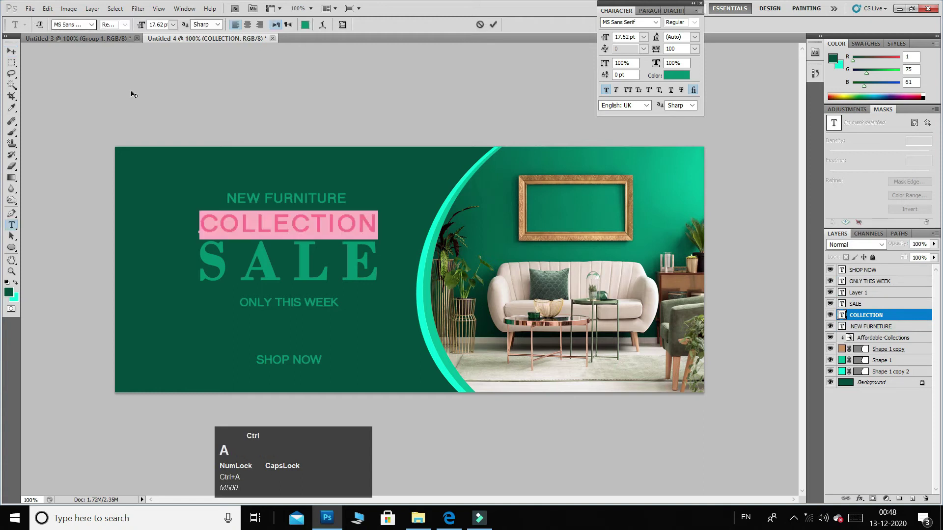
click(82, 25)
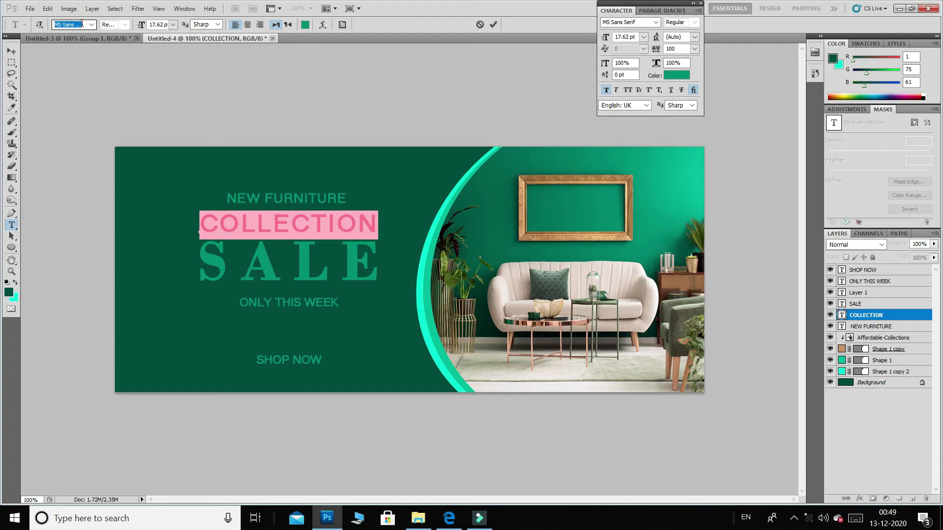
text(BH)
key(BackSpace)
text(A)
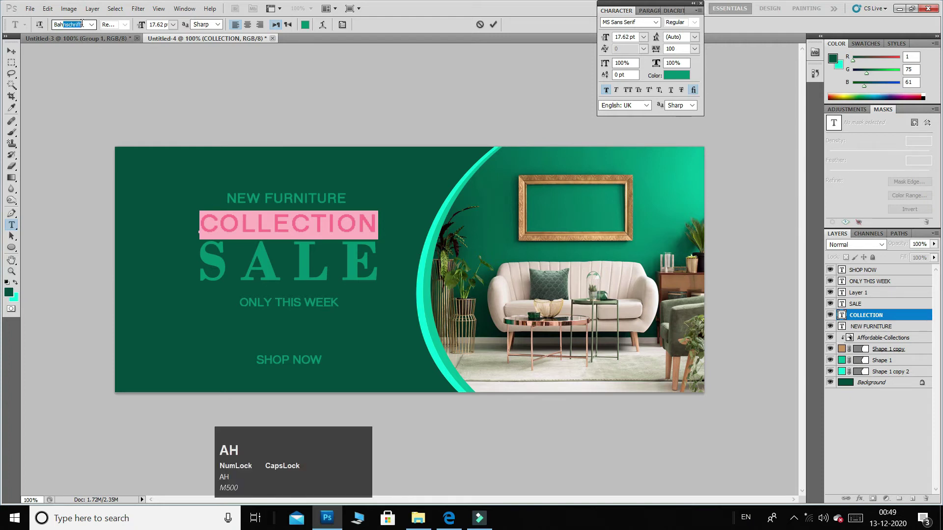
text(h)
key(Return)
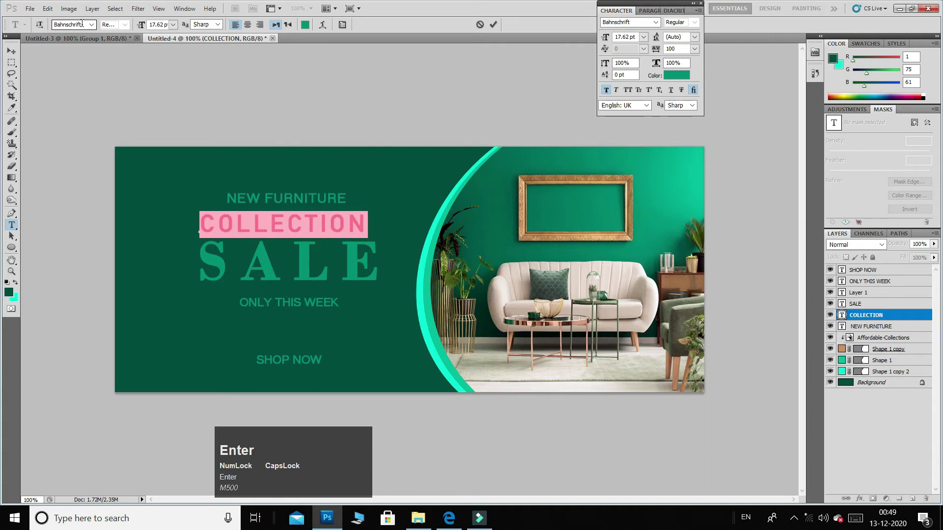
Step: Enlarge the COLLECTION text to 19.14 pt so it spans the full width of SALE, and nudge it into line
click(11, 51)
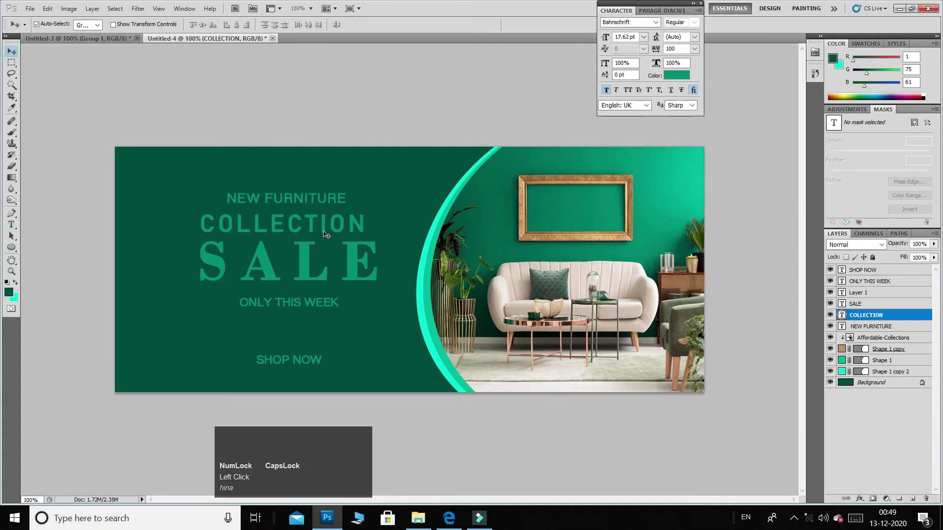
key(ctrl+t)
drag(365, 239, 375, 246)
key(Return)
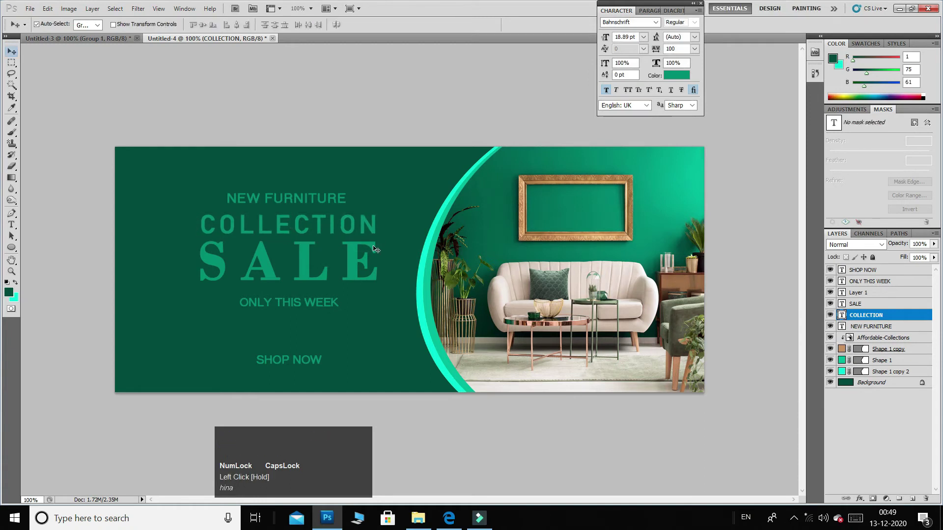
key(ctrl+t)
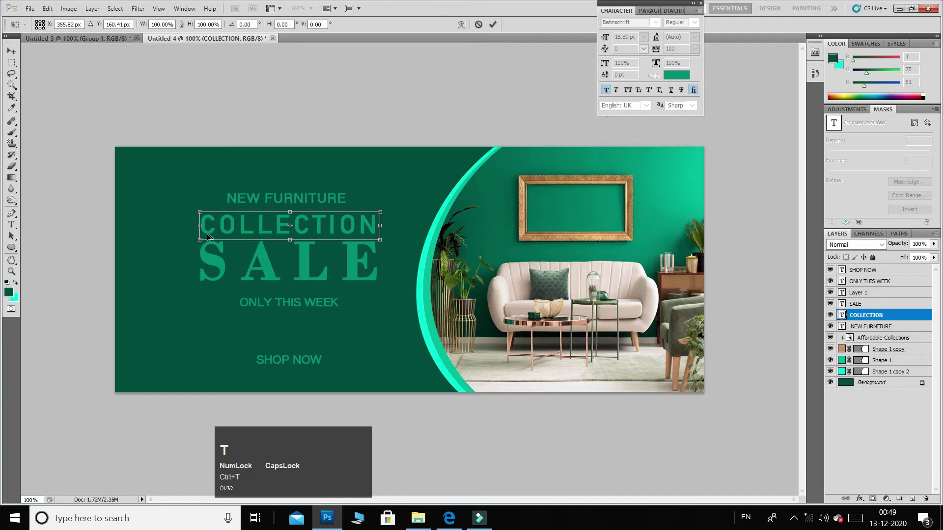
drag(198, 239, 193, 243)
key(Return)
key(Right)
key(Right)
Step: Recolour NEW FURNITURE with tan e4ac71 sampled from the picture frame in the photo
ctrl+click(322, 199)
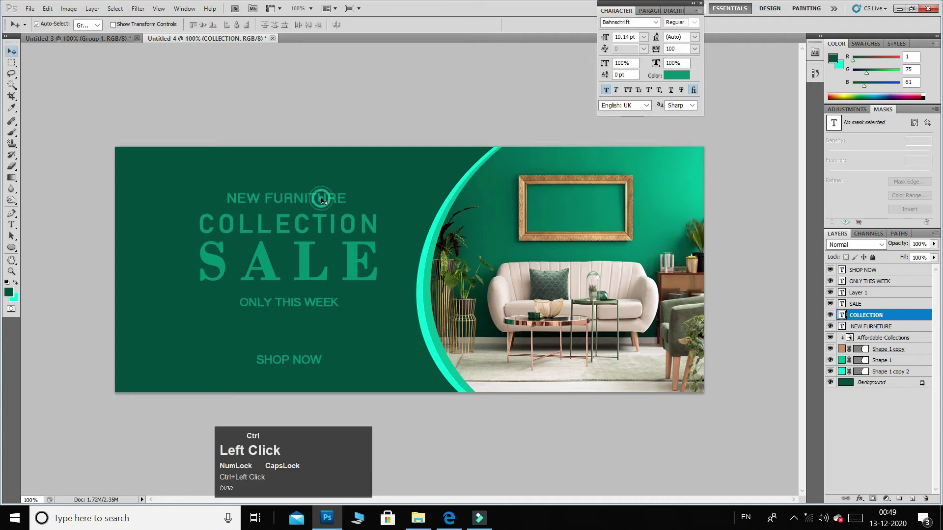
click(884, 270)
click(879, 326)
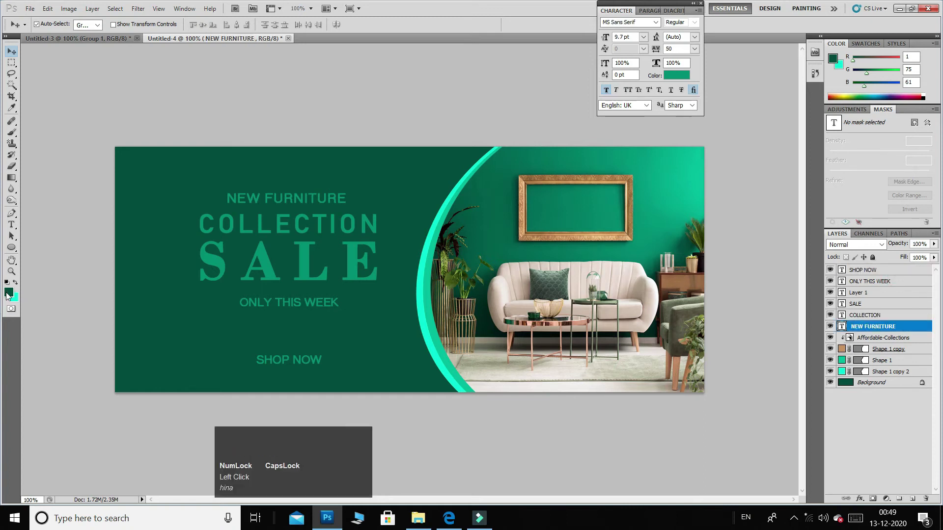
click(7, 295)
click(522, 217)
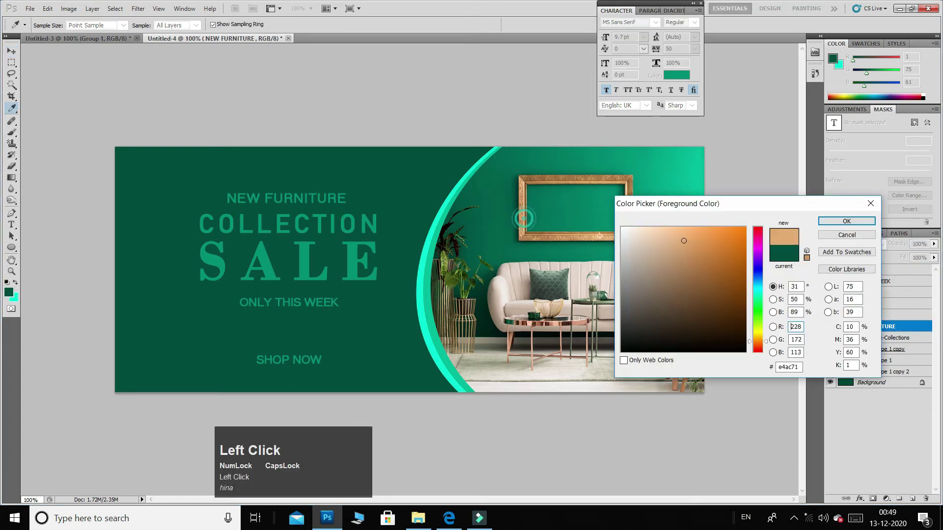
click(836, 222)
key(alt+BackSpace)
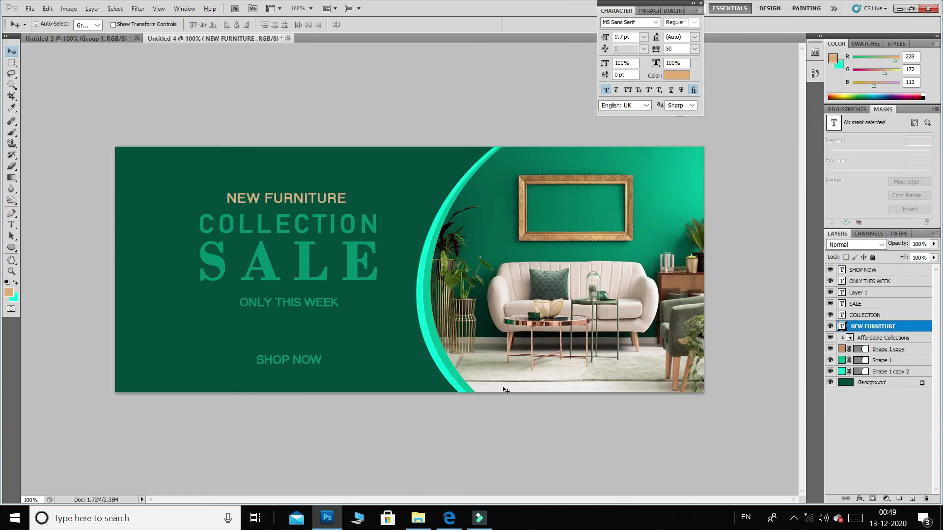
Step: Nudge ONLY THIS WEEK slightly down beneath SALE
click(310, 310)
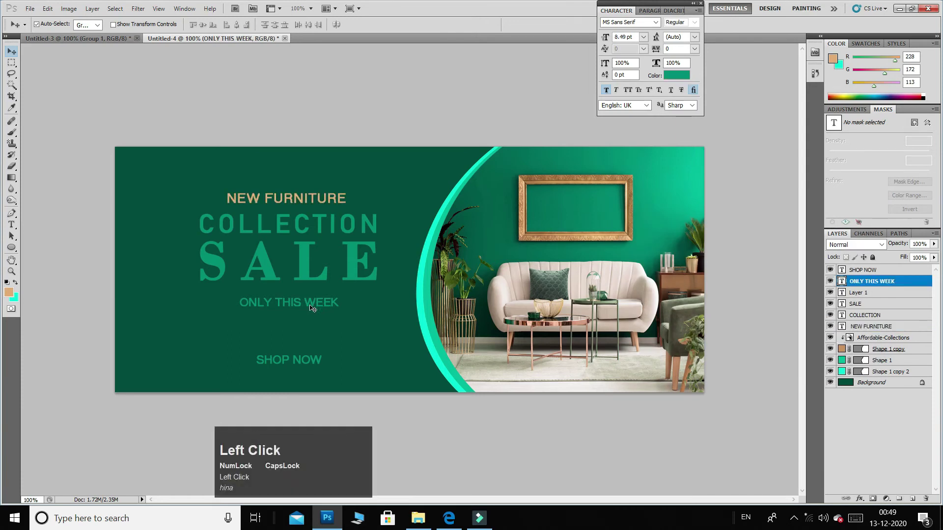
key(Up)
key(Up)
key(Up)
key(Up)
key(Down)
key(Down)
key(Down)
key(Down)
key(Down)
key(Down)
key(Down)
key(Down)
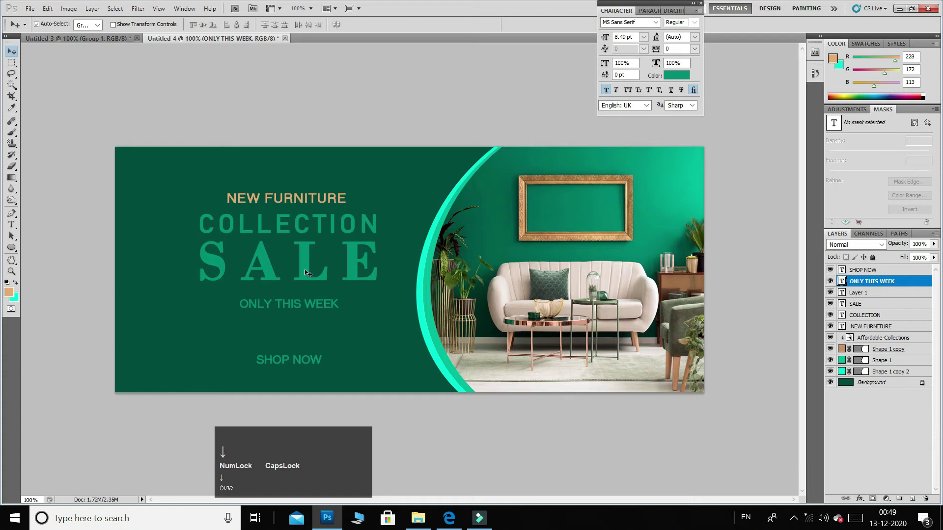
Step: Nudge SALE and COLLECTION slightly down to loosen the spacing below NEW FURNITURE
click(305, 273)
key(Down)
key(Down)
key(Down)
key(Down)
key(Down)
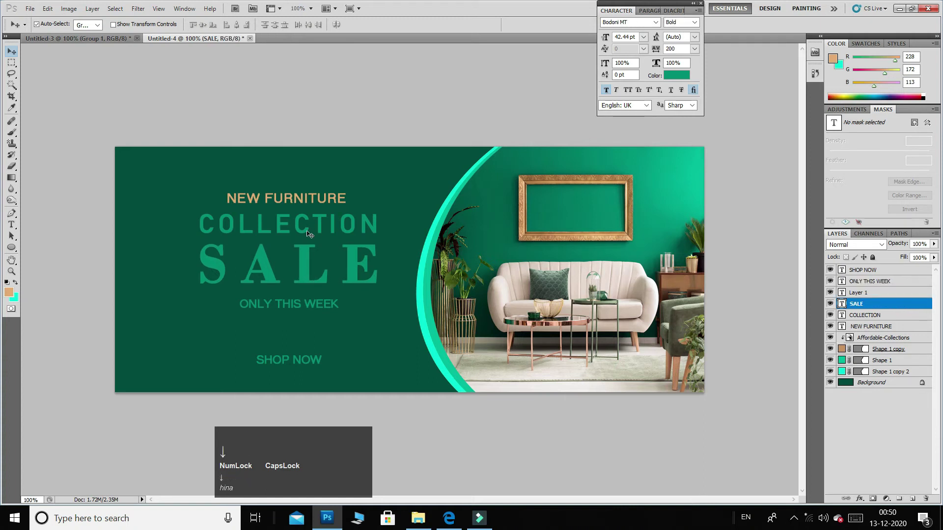
click(310, 234)
key(Down)
key(Down)
key(Down)
key(Down)
Step: Fine-tune the vertical position of NEW FURNITURE and lower SALE a little further below COLLECTION
click(291, 198)
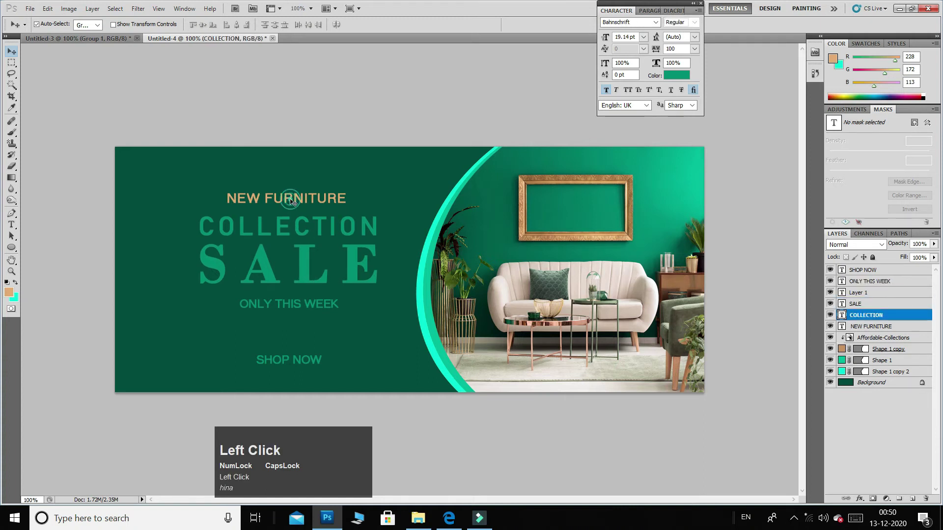
key(Up)
click(309, 277)
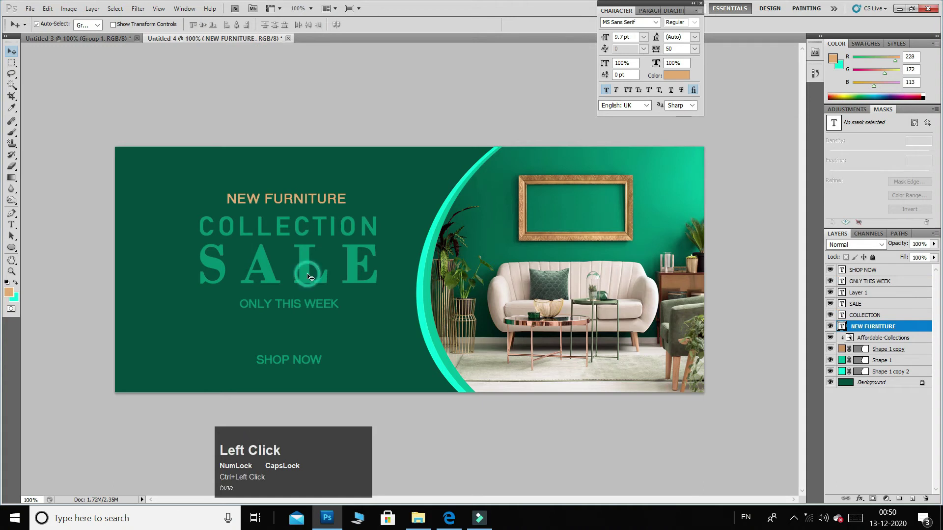
key(Down)
key(Down)
Step: Recolour ONLY THIS WEEK with the tan foreground colour and COLLECTION with white
click(310, 306)
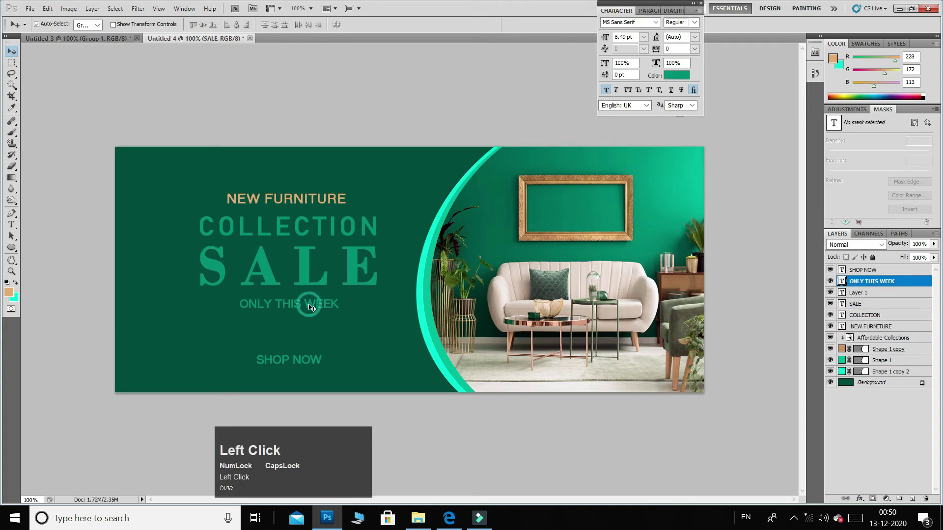
key(alt+BackSpace)
click(346, 235)
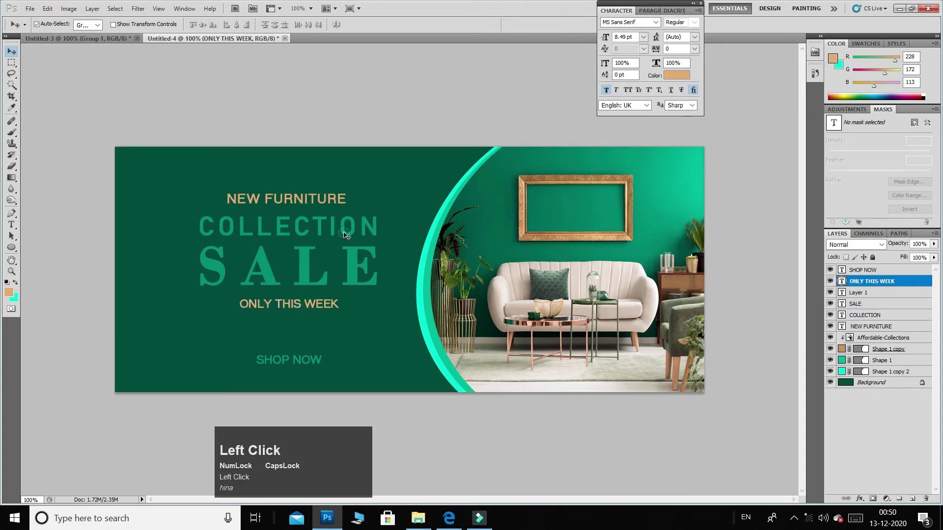
click(676, 76)
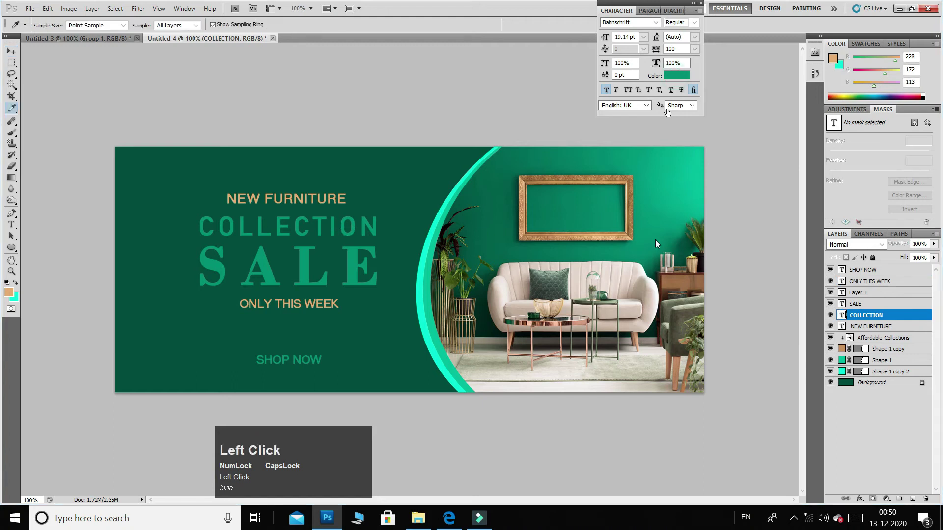
click(621, 228)
click(839, 225)
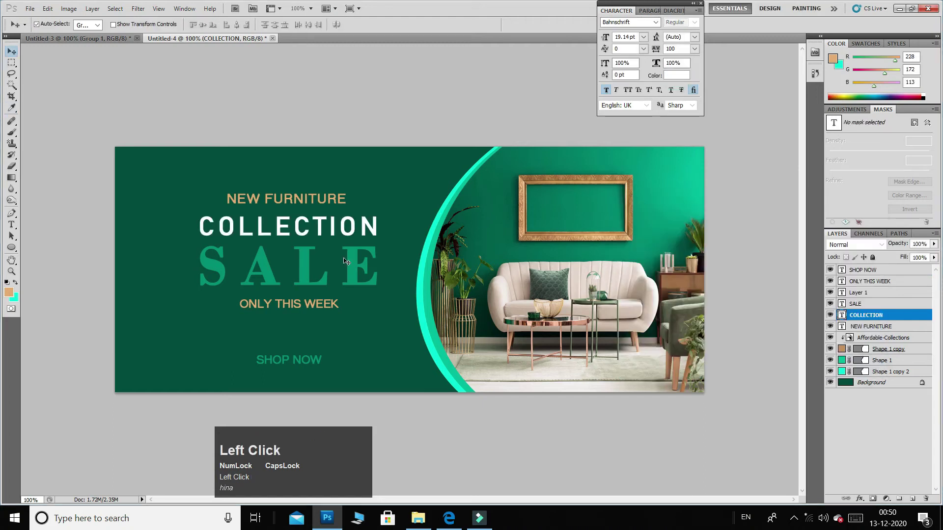
Step: Set the SALE text colour to white, ffffff
click(290, 267)
click(676, 75)
click(642, 233)
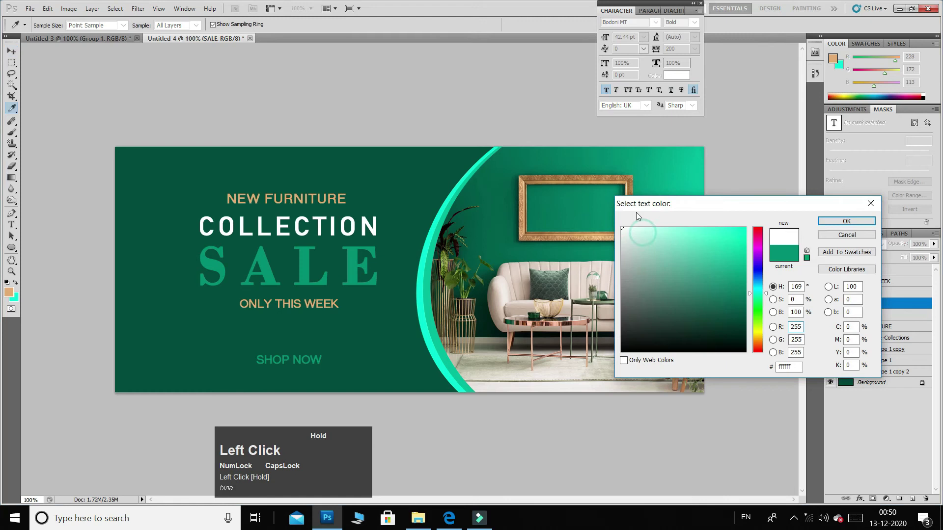
click(840, 220)
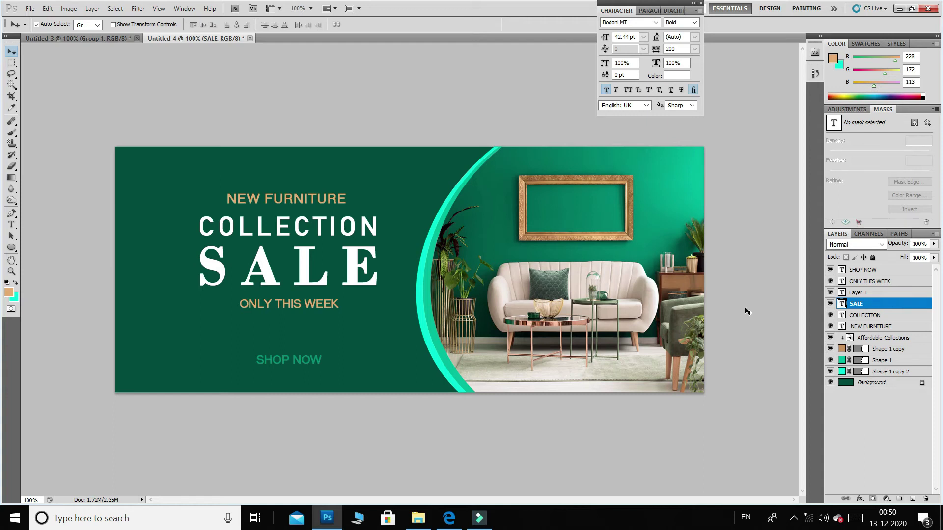
Step: Move the ONLY THIS WEEK layer down to leave a wider gap beneath SALE
click(11, 51)
click(312, 306)
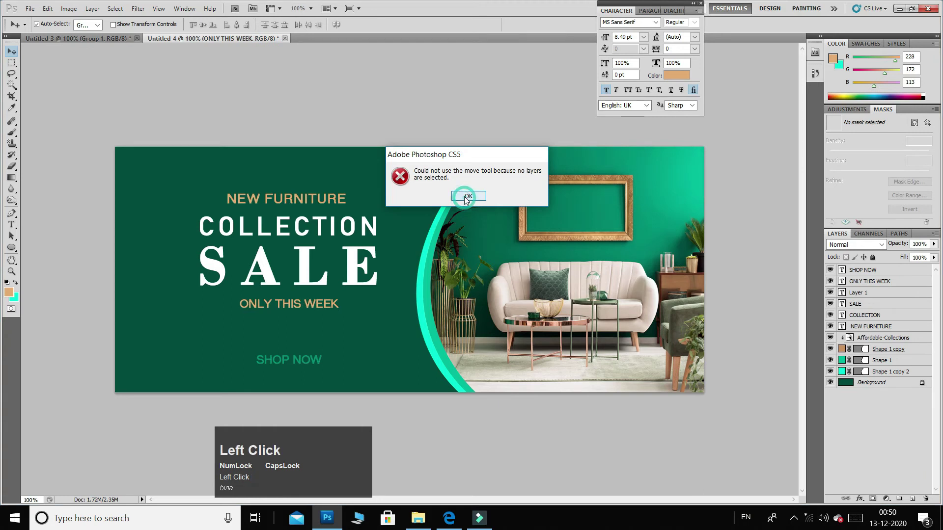
click(471, 195)
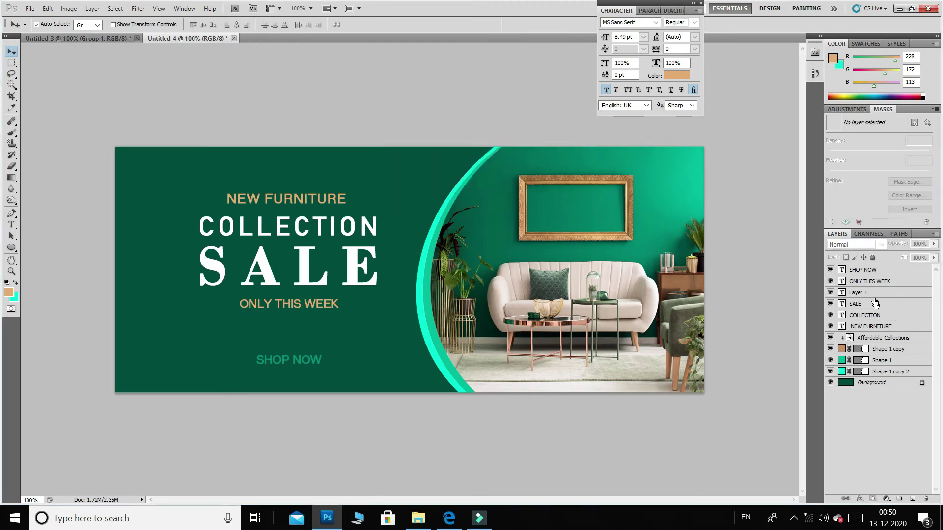
click(867, 281)
key(Down)
key(Down)
key(Down)
key(Down)
key(Down)
key(Down)
key(Down)
key(Down)
key(Down)
key(Down)
key(Down)
key(Down)
key(Down)
key(Down)
key(Down)
key(Down)
key(Down)
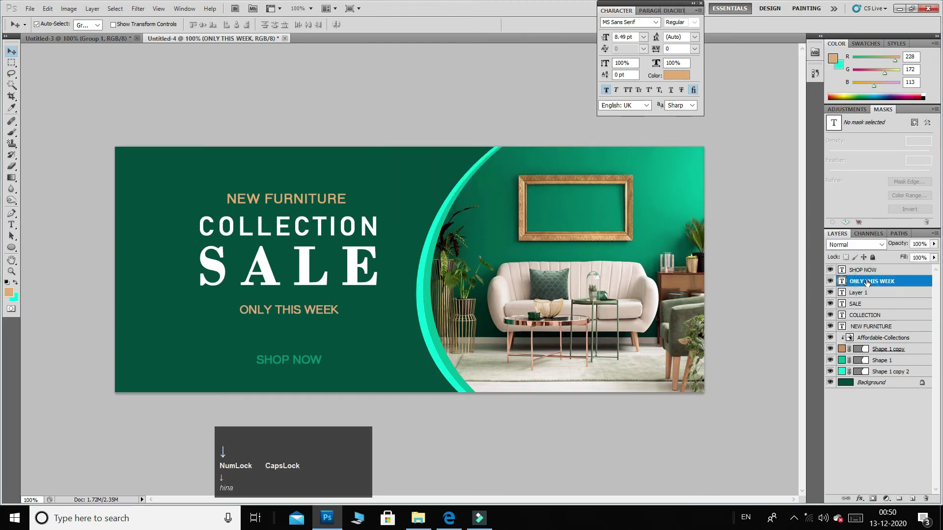
key(Down)
key(Down)
key(Down)
Step: Stretch SALE downward to about 112% height at unchanged width, and nudge it slightly down
click(310, 289)
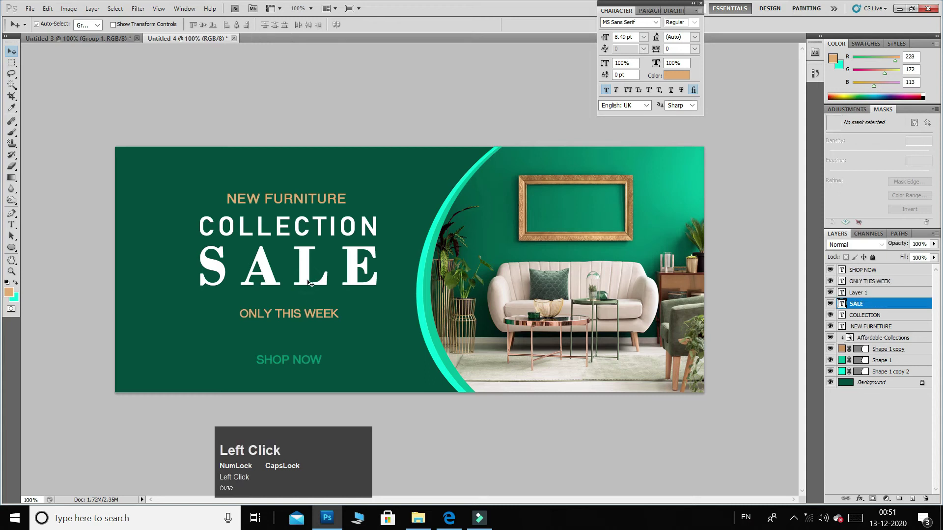
key(ctrl+t)
drag(295, 301, 296, 309)
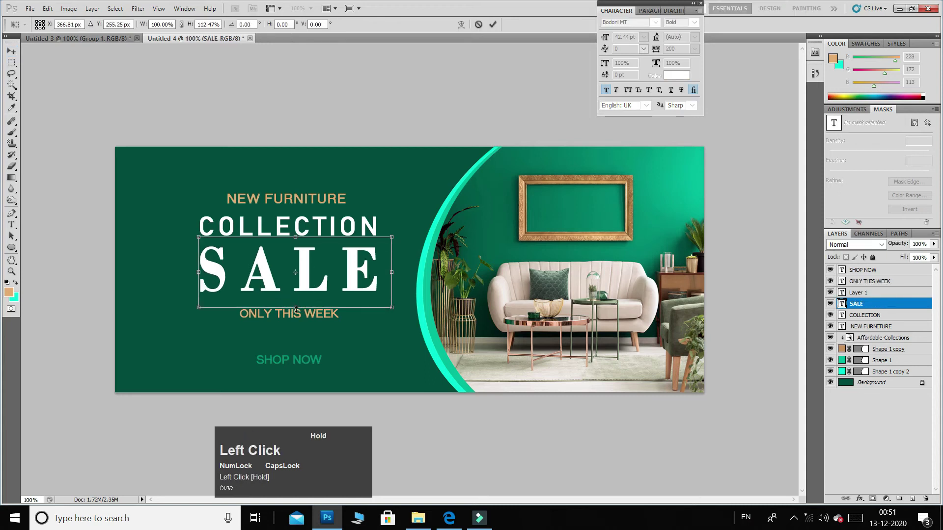
double_click(296, 310)
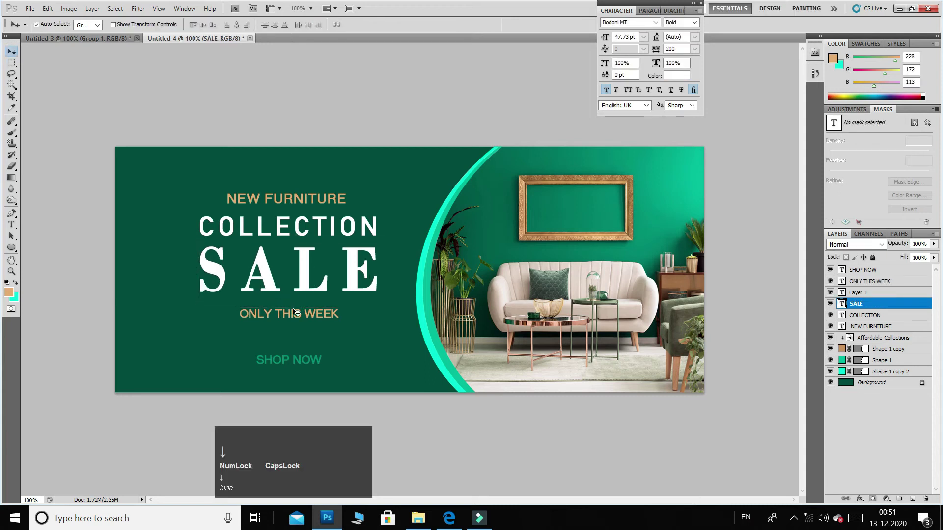
key(Down)
key(Down)
Step: Draw a tan rounded rectangle with a 20 px radius over SHOP NOW and send it one layer below the text
click(303, 361)
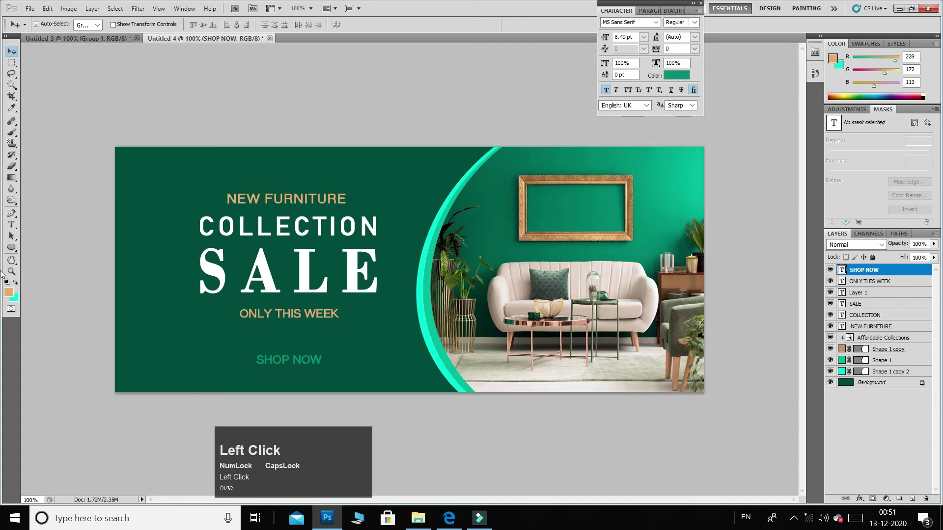
click(15, 248)
drag(16, 250, 49, 257)
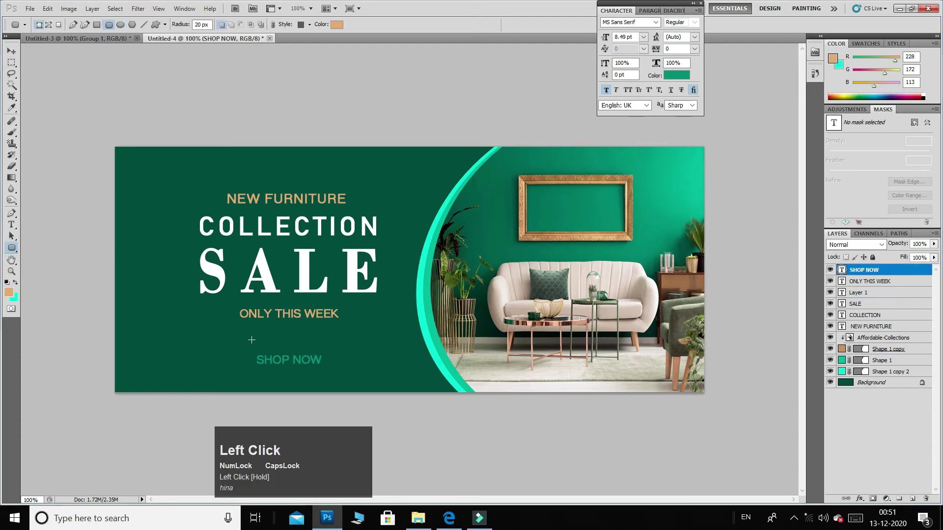
drag(249, 340, 308, 356)
drag(334, 363, 335, 363)
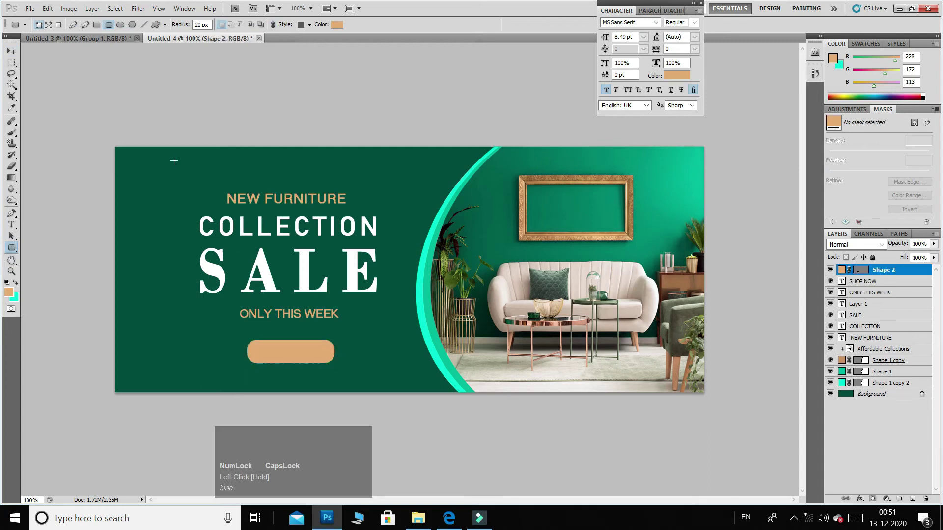
click(11, 52)
key(ctrl+bracketleft)
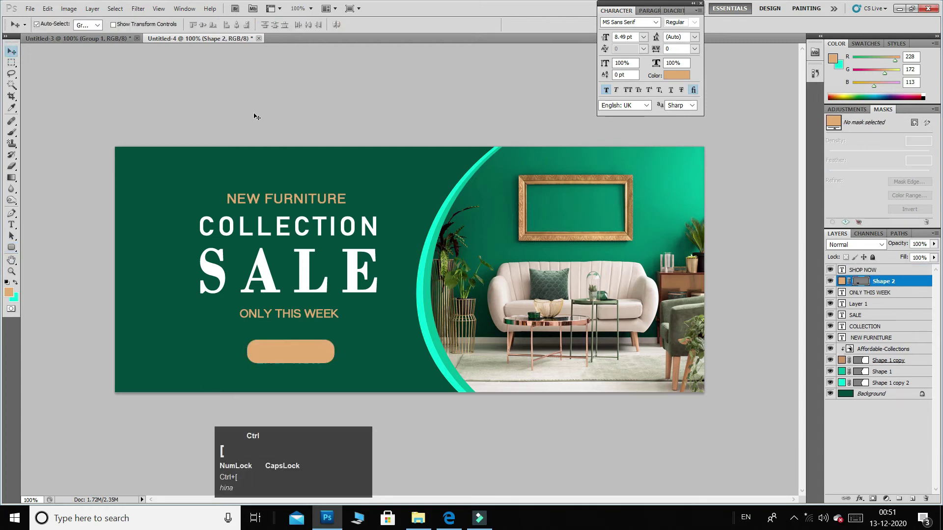
Step: Enlarge SHOP NOW to 9.37 pt and centre it on the tan rounded button
drag(296, 359, 295, 352)
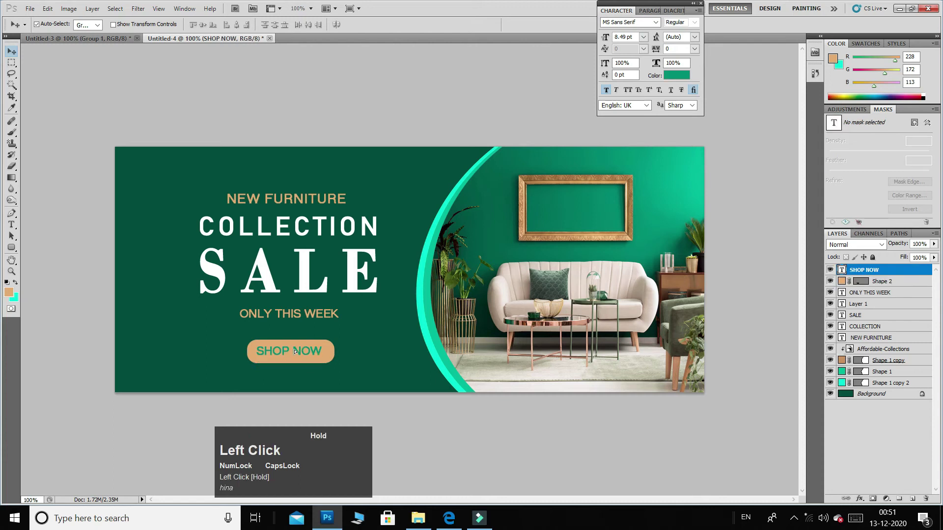
key(Down)
key(Down)
key(ctrl+t)
drag(323, 359, 330, 368)
key(Return)
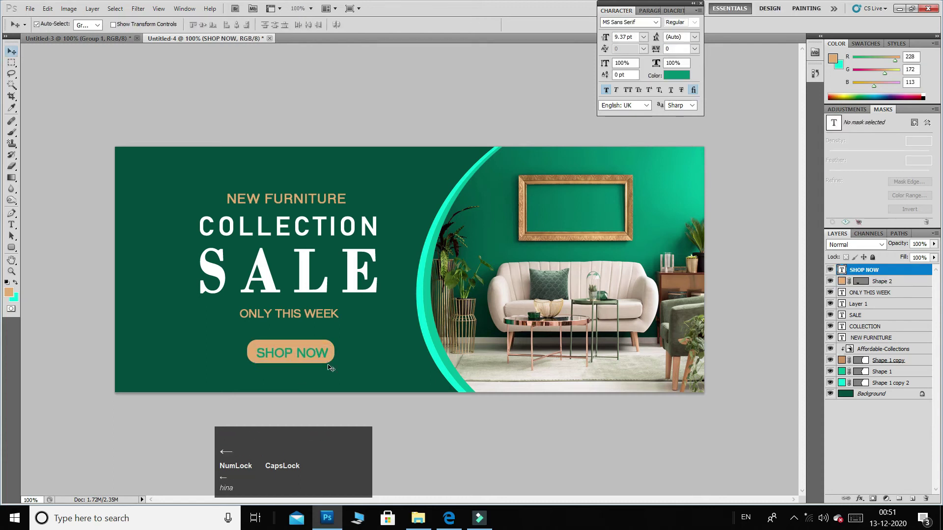
key(Up)
key(Up)
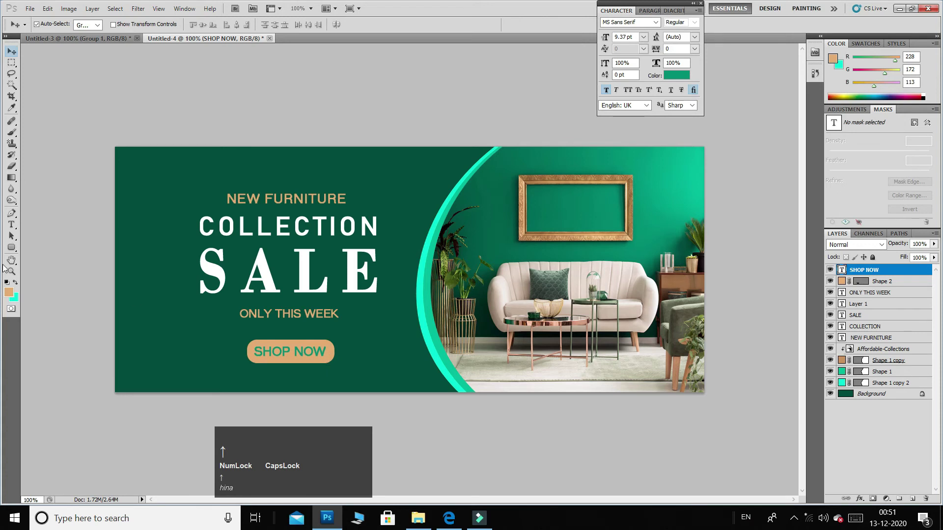
click(9, 292)
click(349, 337)
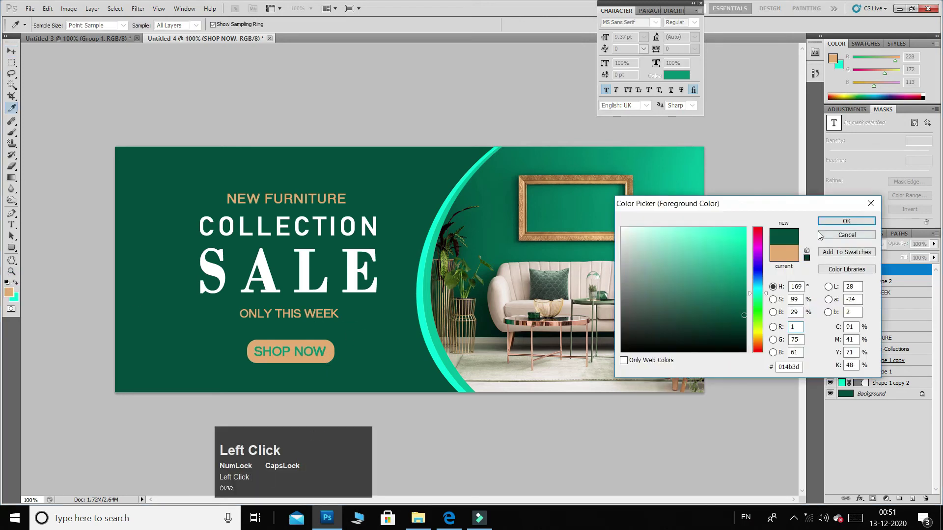
click(841, 235)
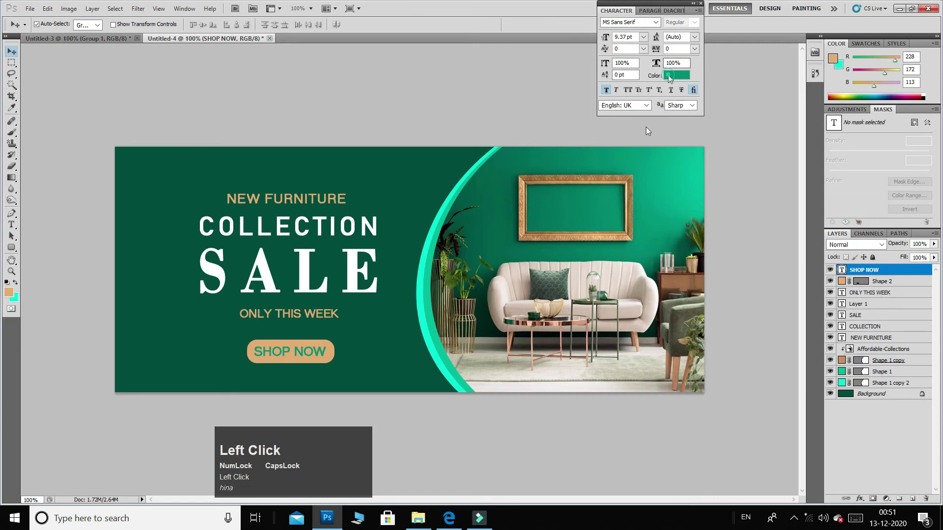
Step: Set the SHOP NOW text colour to white
click(676, 75)
click(645, 224)
click(846, 224)
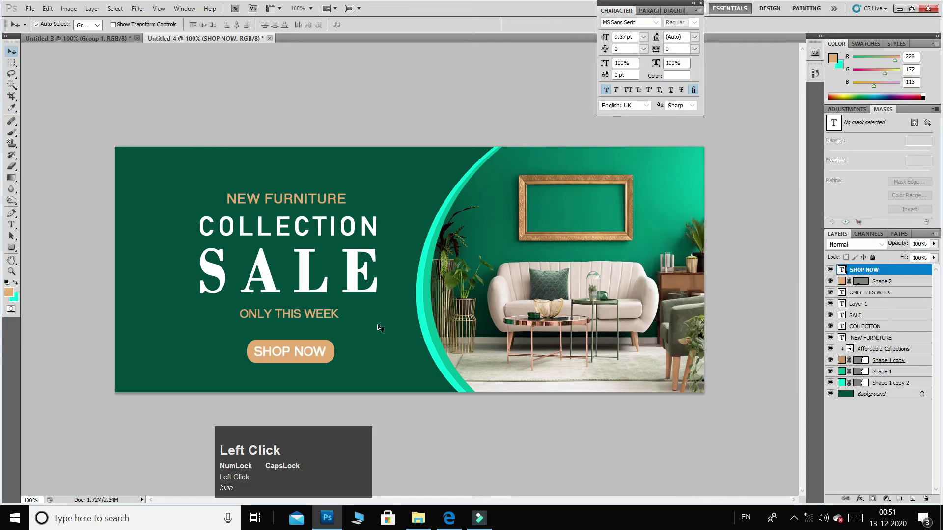
Step: Fill the rounded SHOP NOW button and the COLLECTION text with the bright turquoise background colour
click(333, 354)
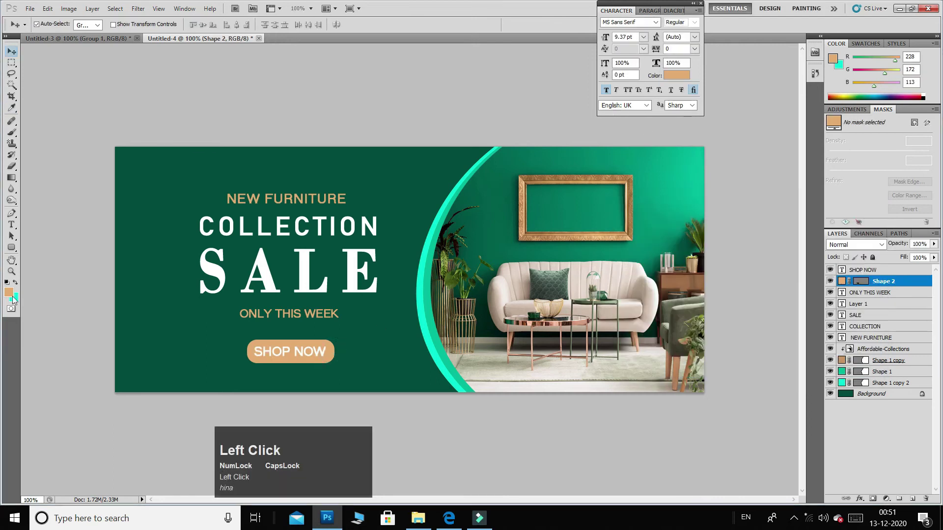
key(ctrl+BackSpace)
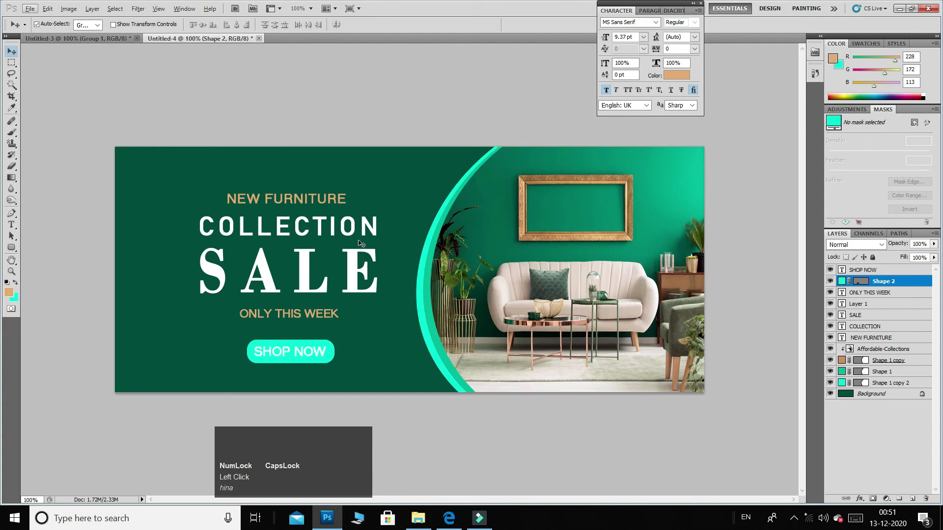
click(369, 225)
key(ctrl+BackSpace)
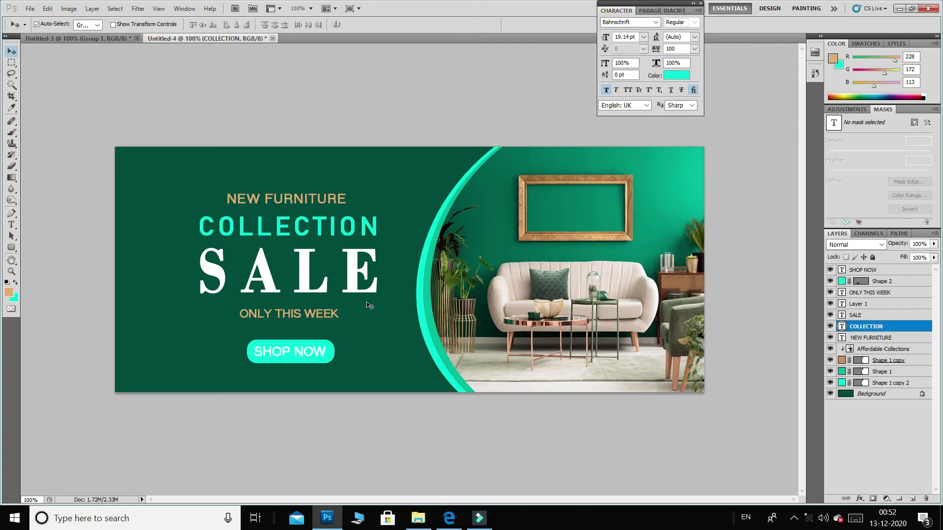
Step: Draw a small circle beside the text block near the banner's left edge and fill it with turquoise
drag(12, 248, 44, 268)
drag(136, 296, 150, 319)
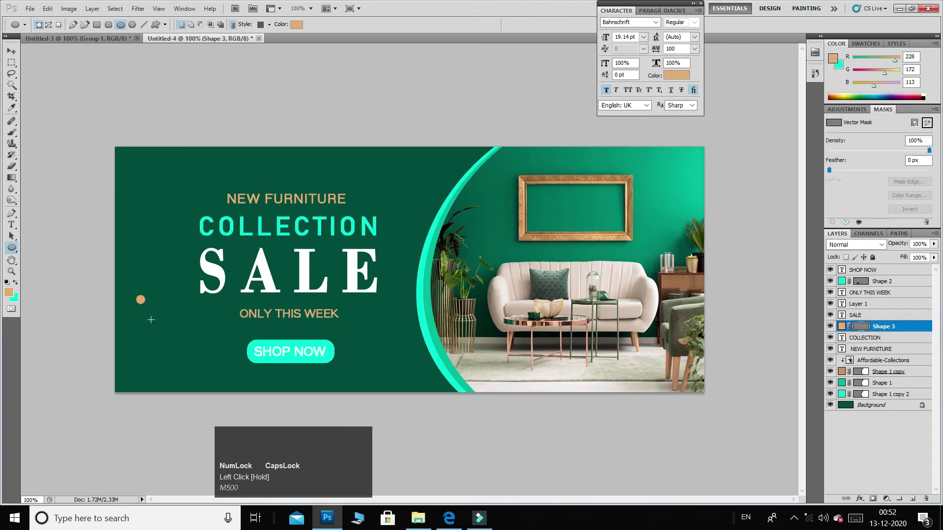
key(ctrl+BackSpace)
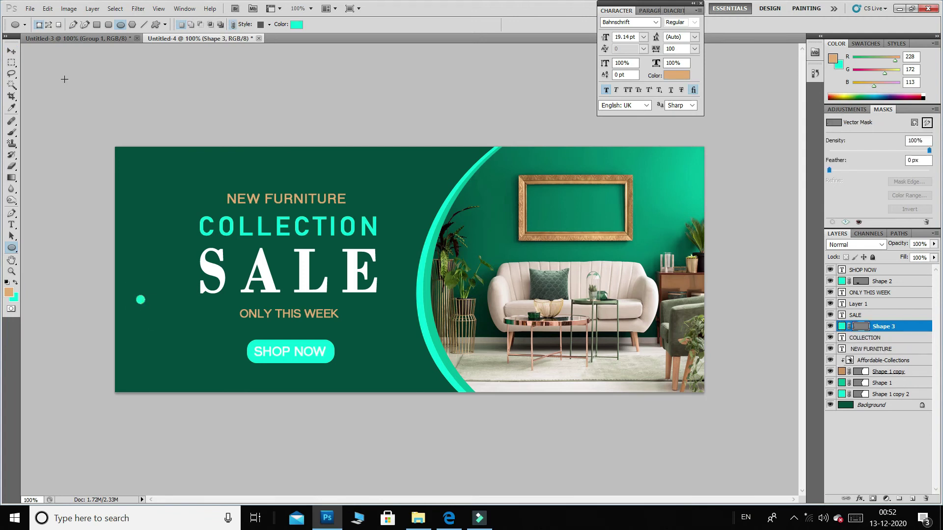
Step: Duplicate the small turquoise circle downward to form an evenly spaced vertical column of five dots
click(10, 52)
drag(142, 305, 142, 317)
click(142, 325)
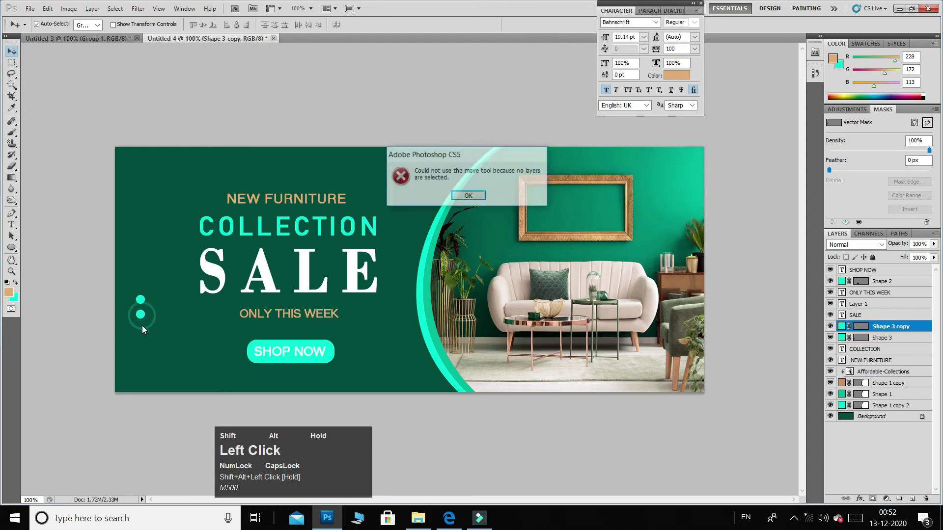
key(Return)
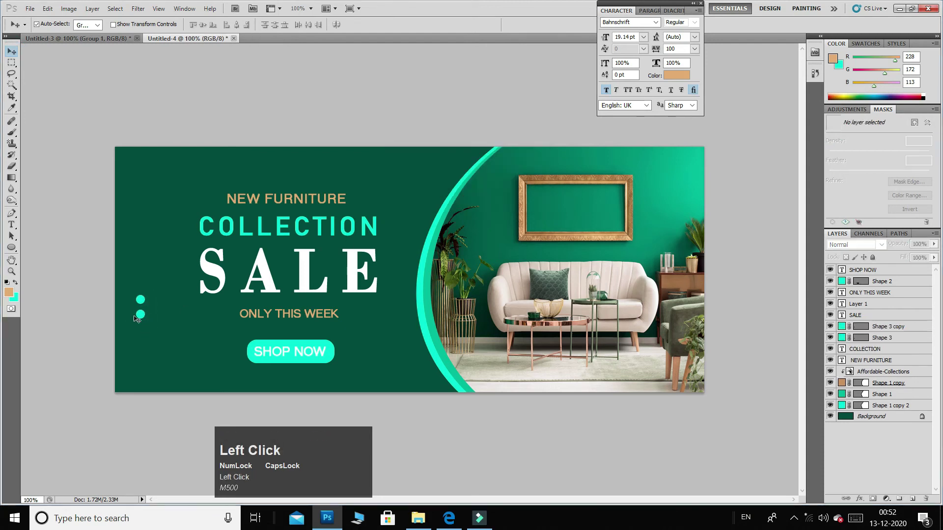
key(alt)
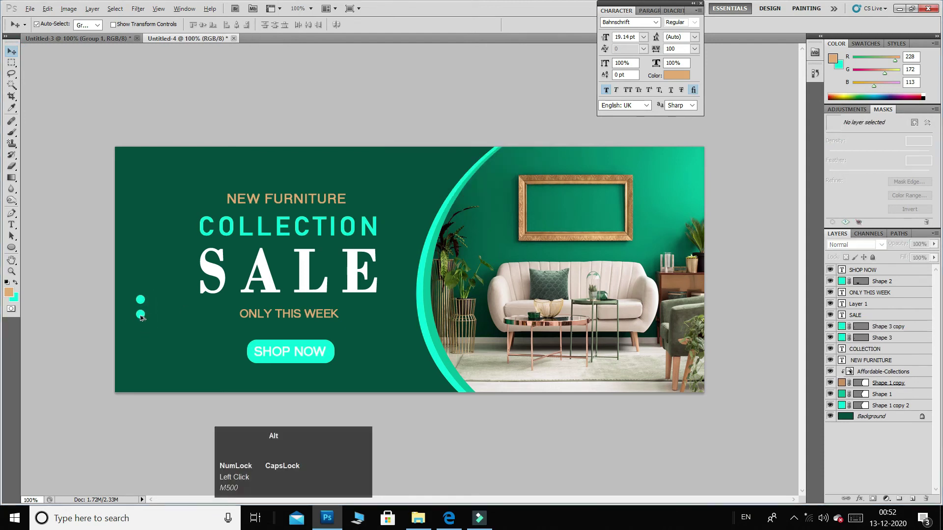
click(866, 338)
drag(151, 322, 154, 329)
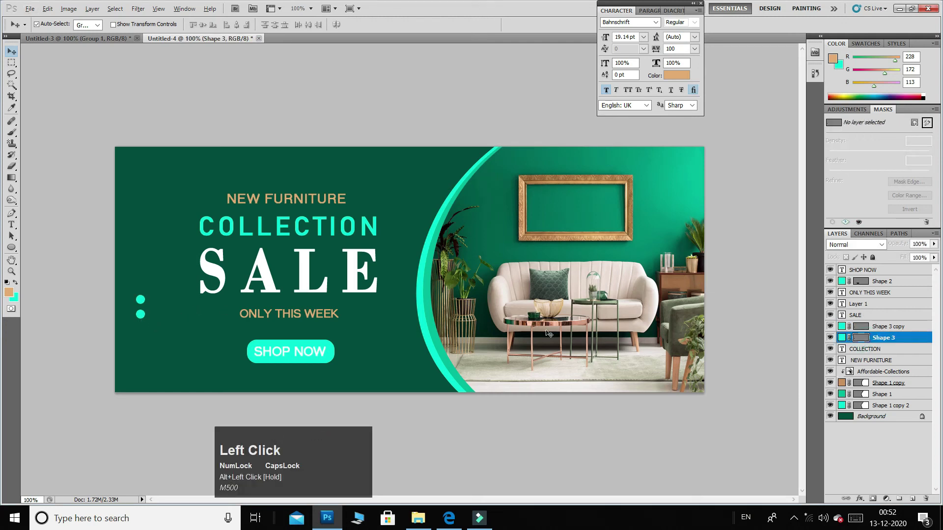
click(864, 336)
alt+shift+click(143, 318)
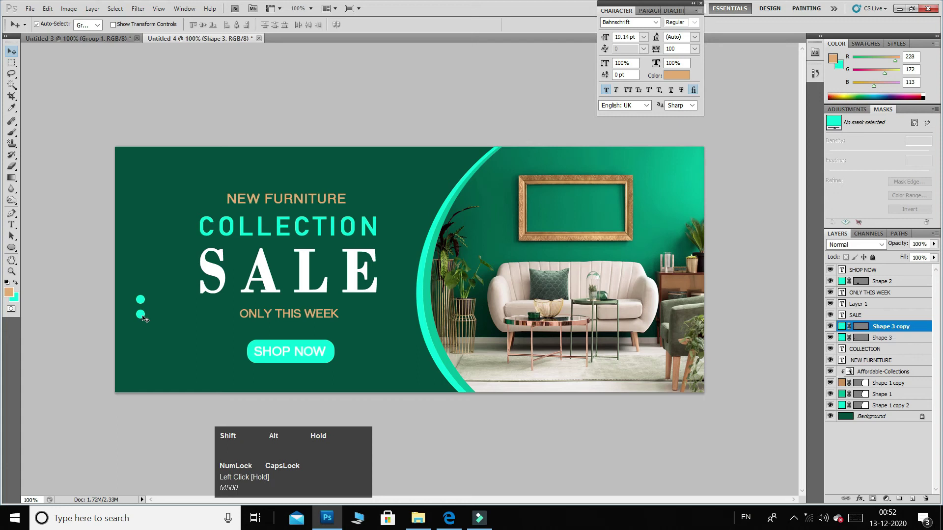
drag(142, 322, 141, 359)
Step: Group the five dot layers together
ctrl+click(884, 337)
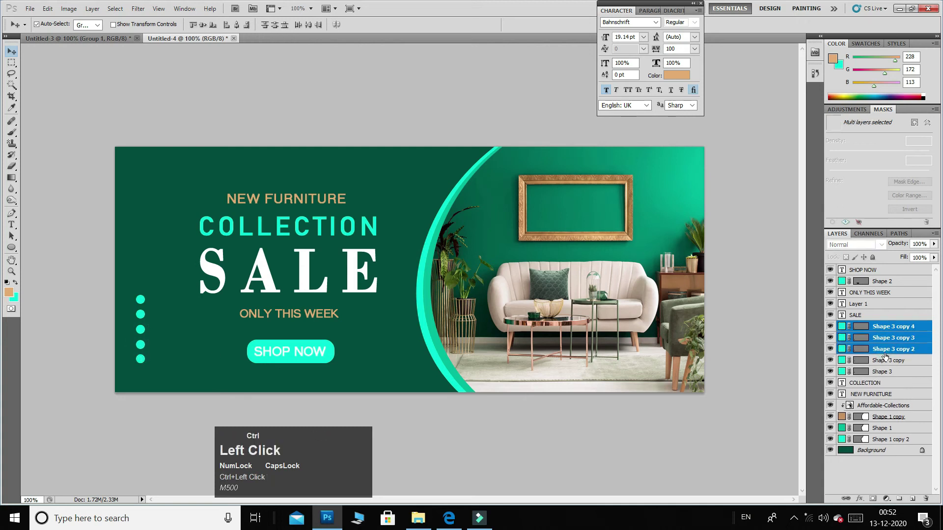
ctrl+click(889, 360)
ctrl+click(882, 349)
ctrl+click(895, 372)
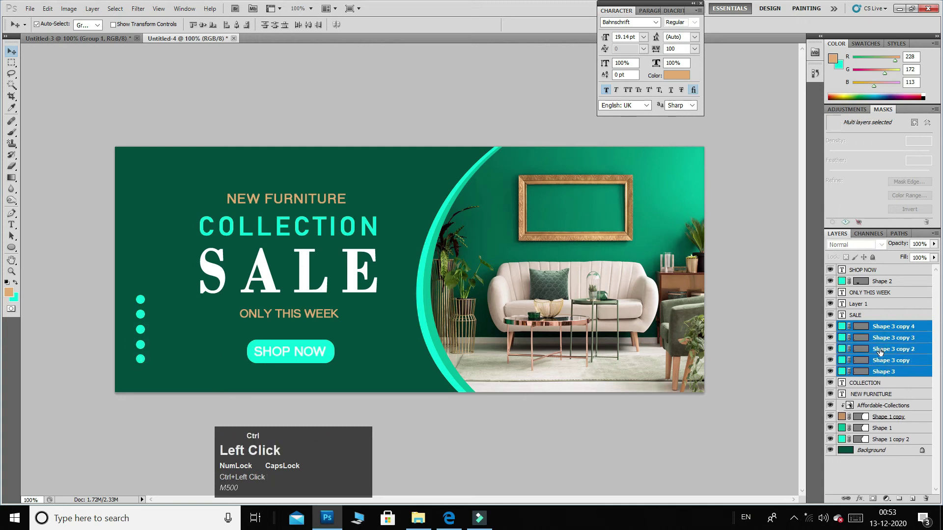
key(ctrl+g)
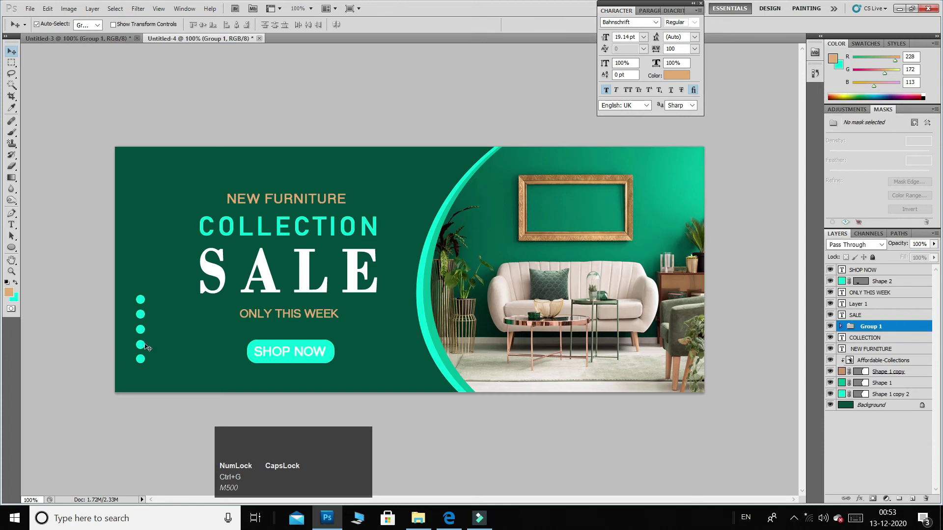
Step: Lower the dot column slightly, then duplicate it, rotate the copy into a horizontal row, and align it at the banner's upper-left corner
drag(145, 347, 190, 237)
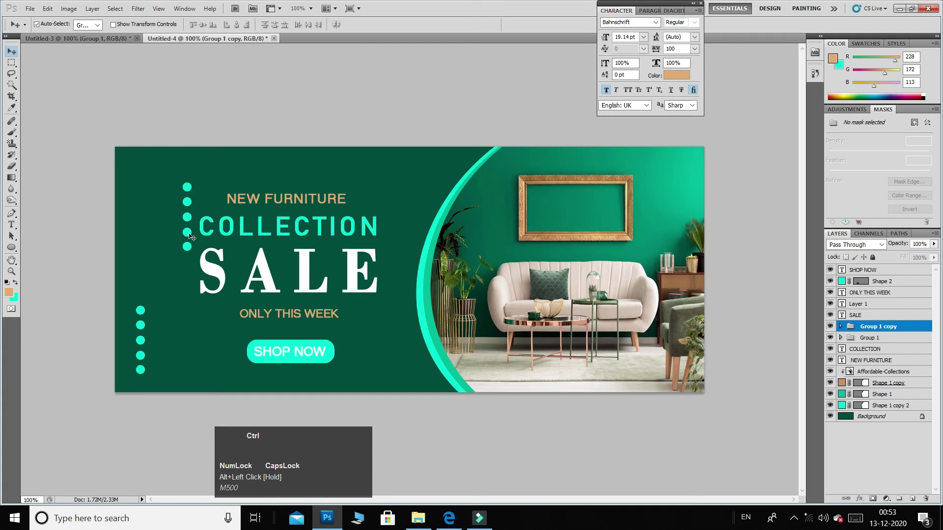
key(ctrl+t)
mouse_move(201, 182)
mouse_down()
mouse_move(233, 233)
mouse_move(199, 207)
mouse_move(190, 178)
mouse_up()
key(Return)
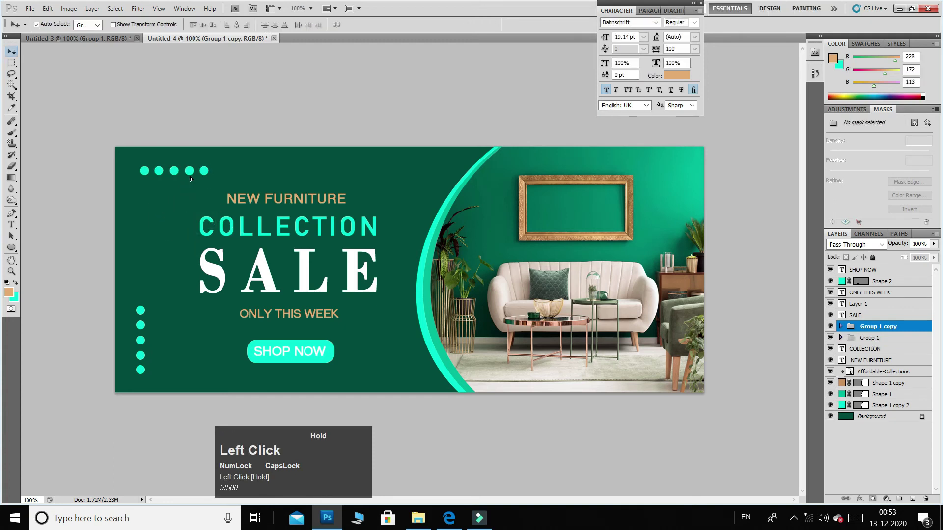
key(Left)
key(Left)
key(Left)
key(Left)
key(Left)
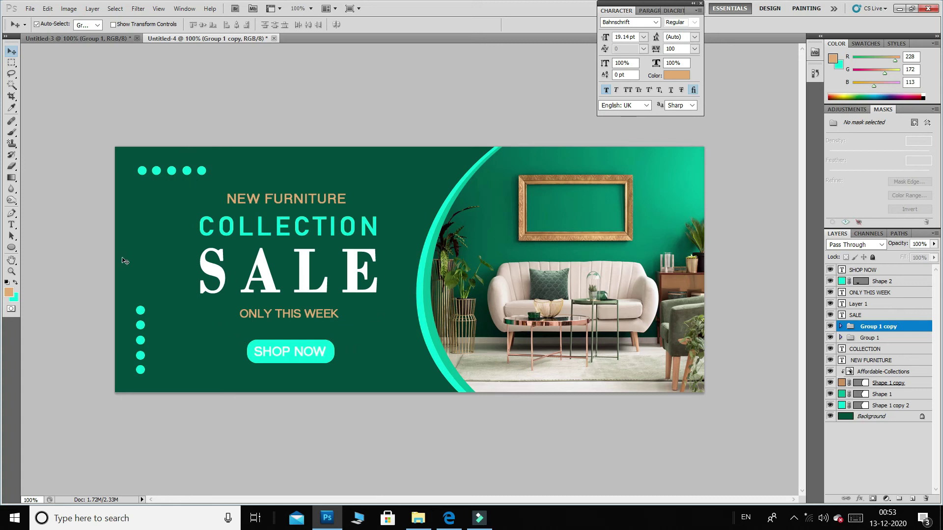
Step: Draw a large tan circle over the banner's lower-left area and send its layer directly below the COLLECTION text
drag(12, 252, 39, 266)
drag(90, 238, 407, 528)
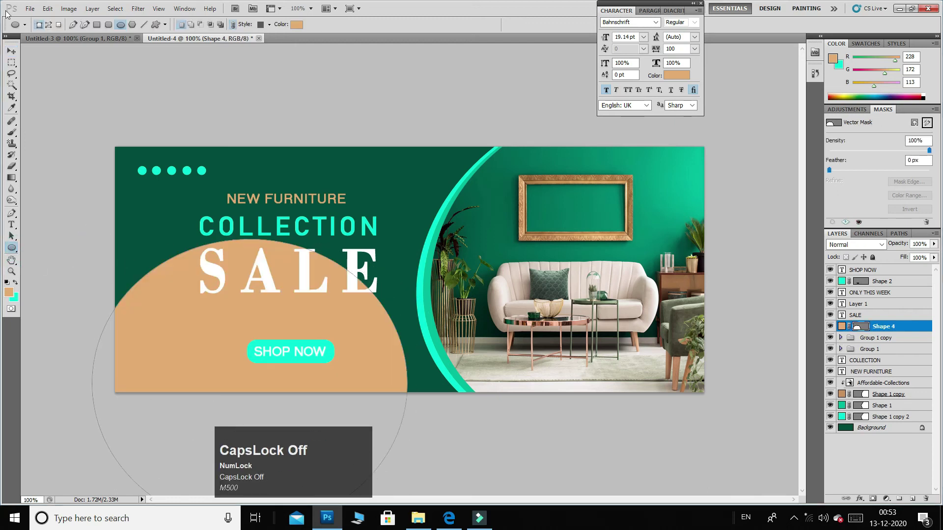
click(12, 51)
key(ctrl+bracketleft)
key(ctrl+bracketleft)
key(ctrl+bracketleft)
key(ctrl+bracketleft)
key(ctrl+bracketleft)
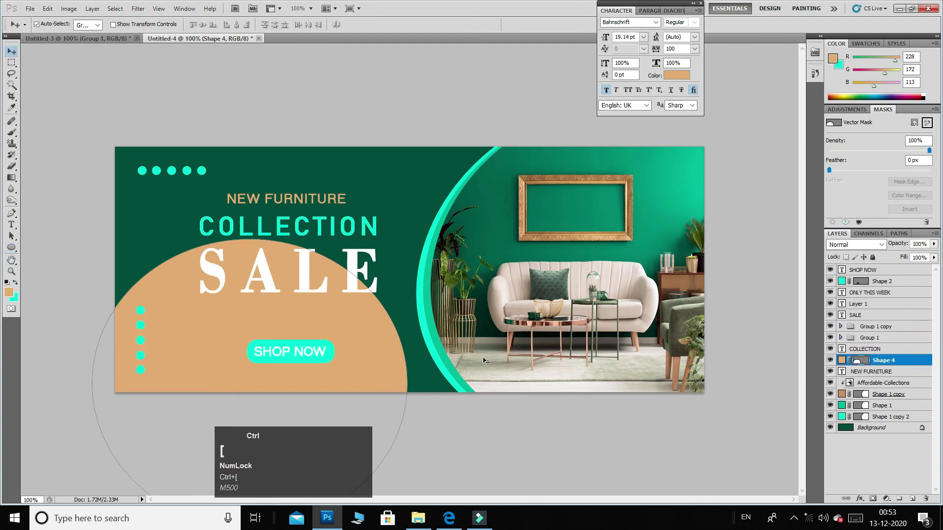
key(ctrl+bracketright)
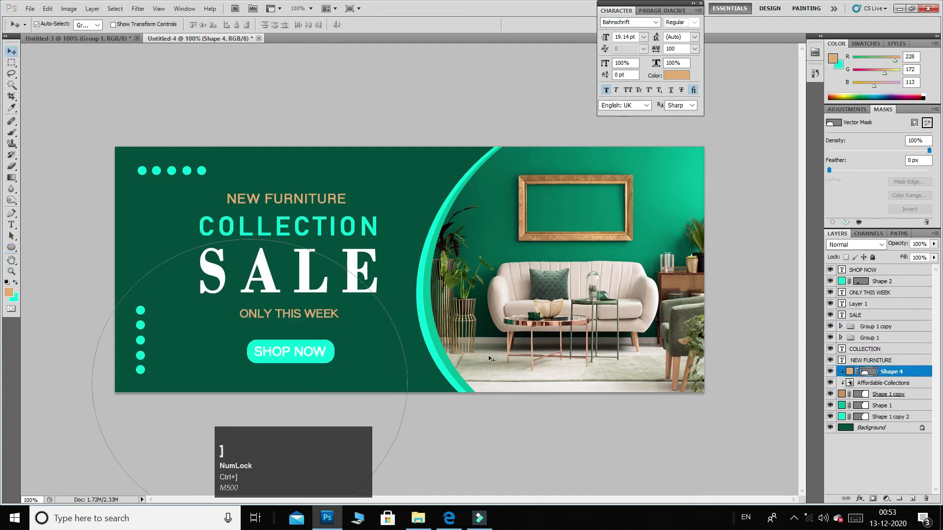
key(ctrl+bracketright)
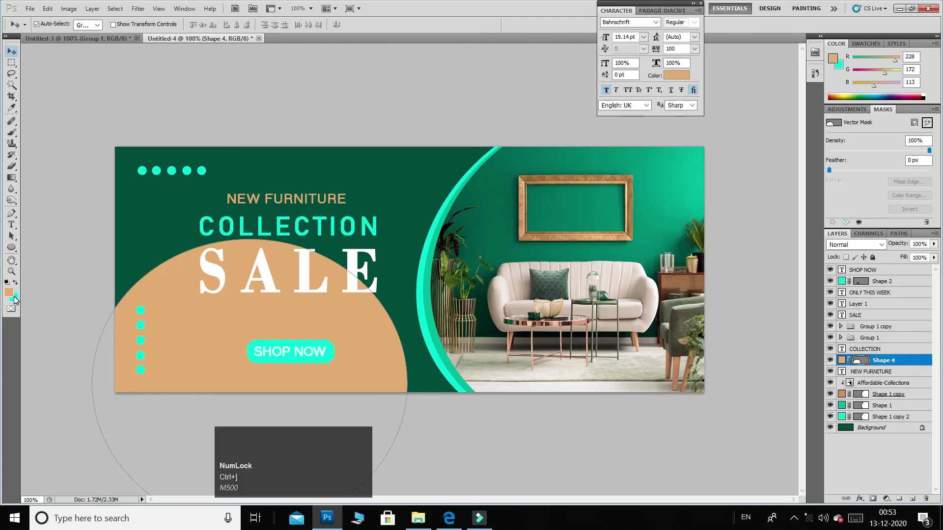
Step: Turn the large circle into a turquoise lower-left corner accent at 16% opacity with one offset copy, undoing the extra duplicate
drag(933, 244, 892, 266)
drag(347, 342, 178, 279)
key(ctrl+alt+z)
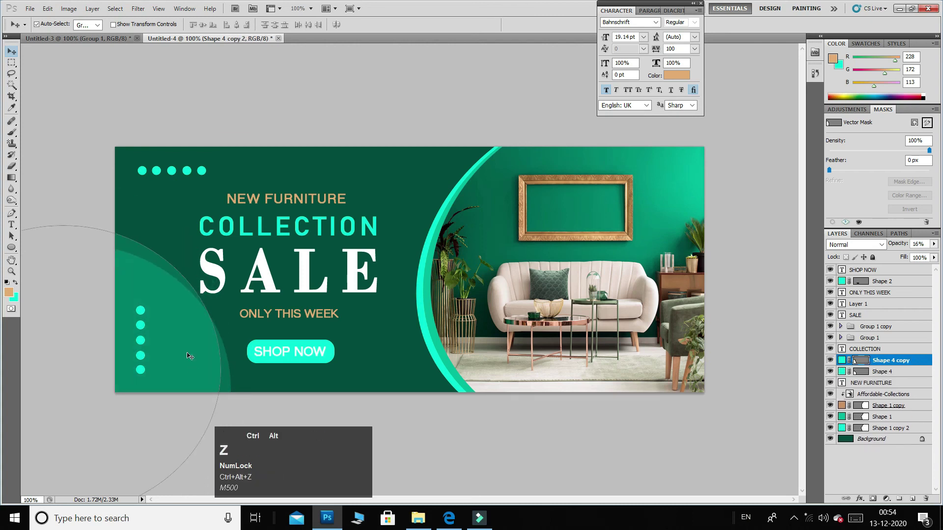
Step: Choose the 847 px dry-bristle brush and rasterize the circle copy for painting, undoing the trial stroke across the text area
click(13, 51)
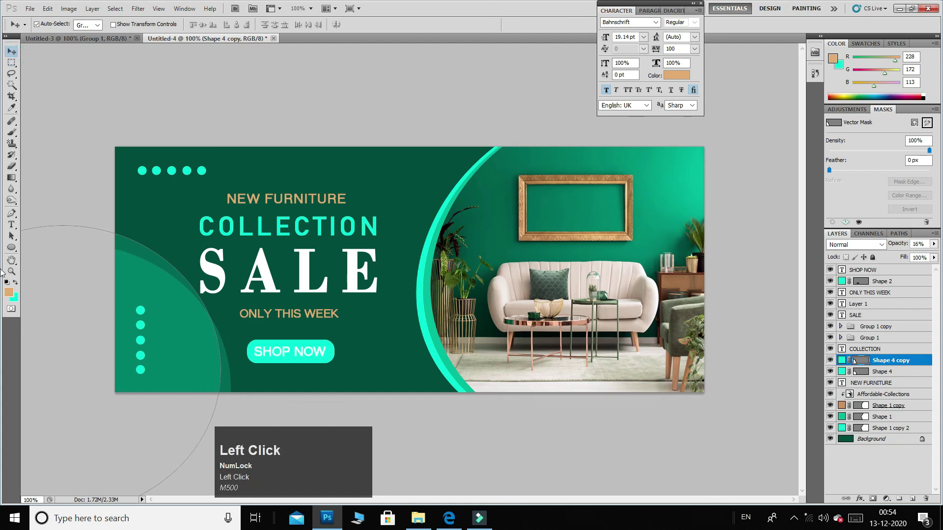
click(12, 132)
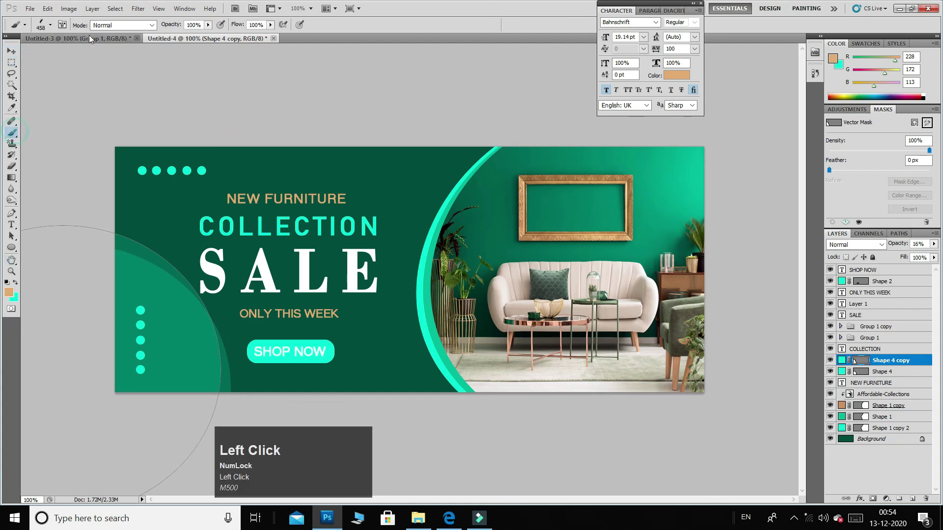
click(50, 25)
click(130, 111)
click(290, 176)
click(460, 201)
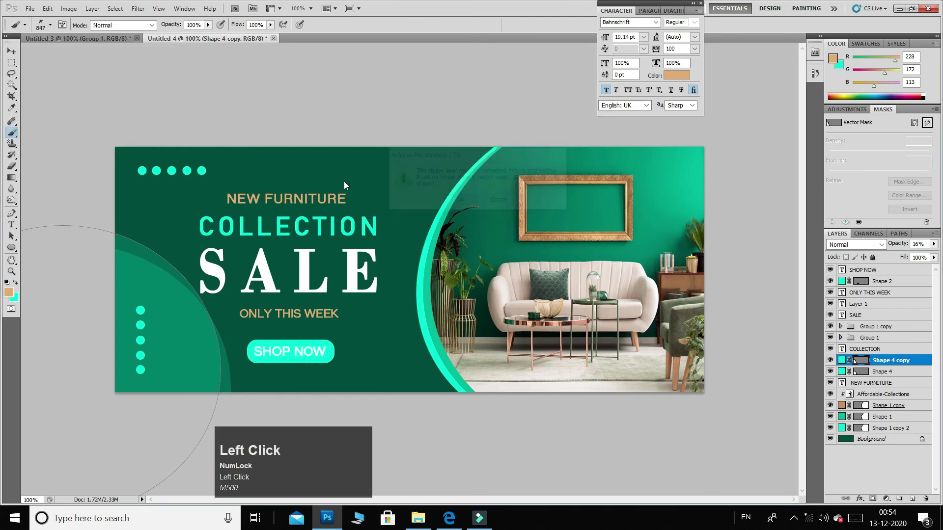
click(361, 236)
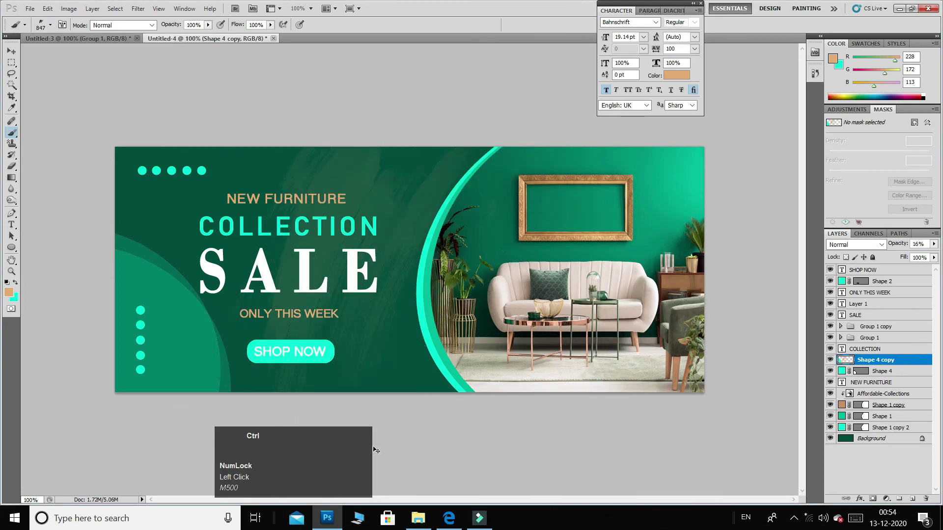
key(ctrl+alt+z)
Step: Raise the rasterized circle copy's opacity to 48% and paint a tan bristle stroke at the green area's top edge
click(933, 244)
mouse_move(900, 259)
mouse_down()
mouse_move(923, 259)
mouse_move(906, 259)
mouse_up()
key(ctrl+z)
click(405, 46)
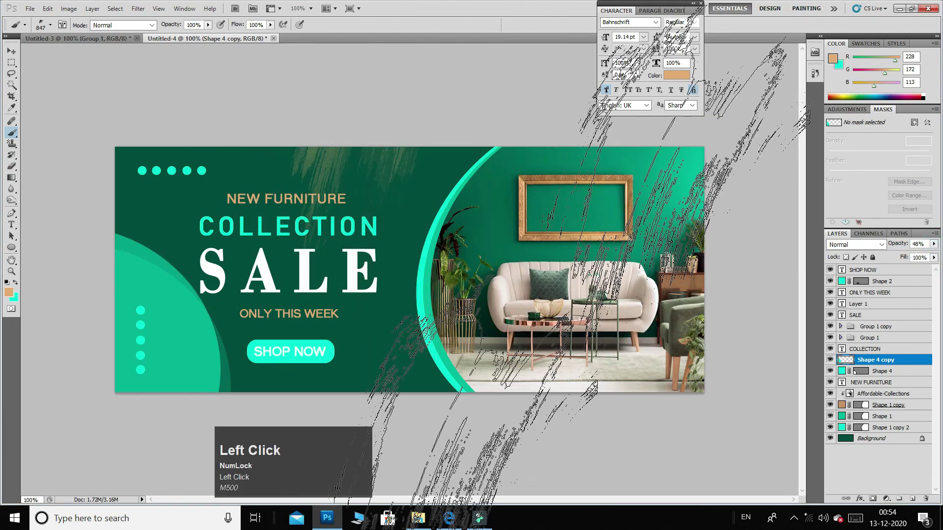
Step: Reduce the brush to 400 px and paint tan strokes along the green area's bottom and top edges, undoing the upper-left one
key(bracketleft)
key(bracketleft)
key(bracketleft)
key(bracketleft)
key(bracketleft)
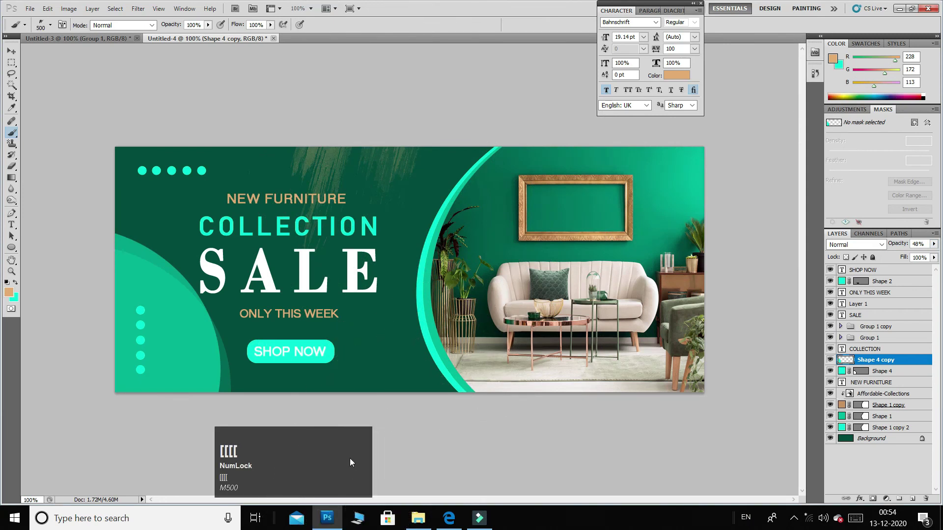
click(366, 421)
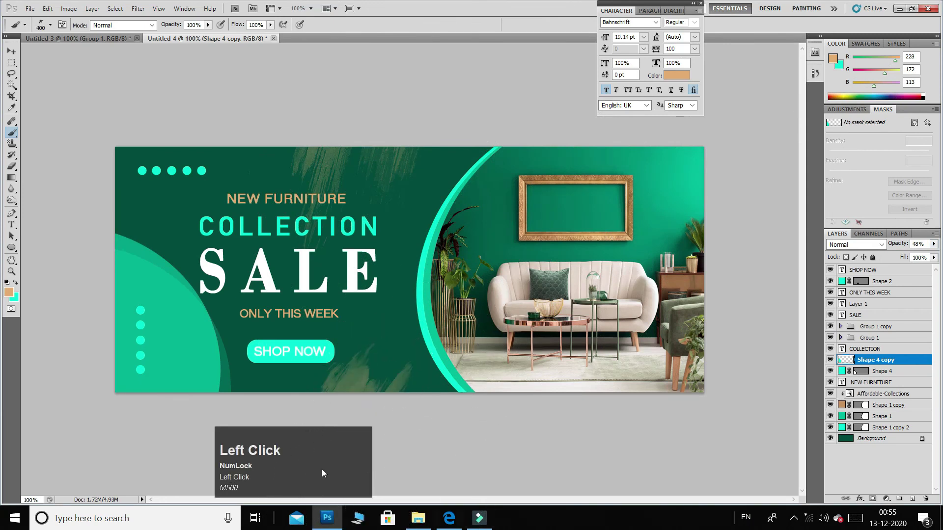
drag(263, 446, 418, 447)
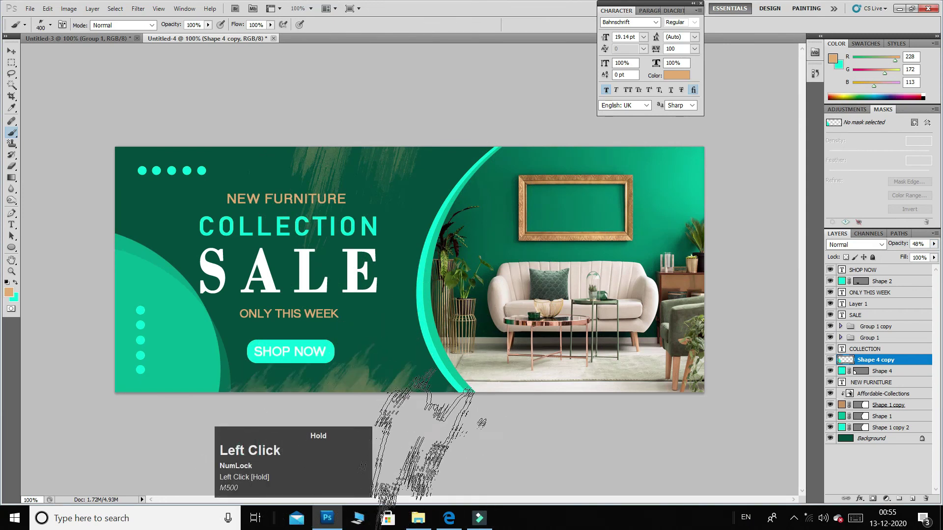
drag(467, 121, 169, 99)
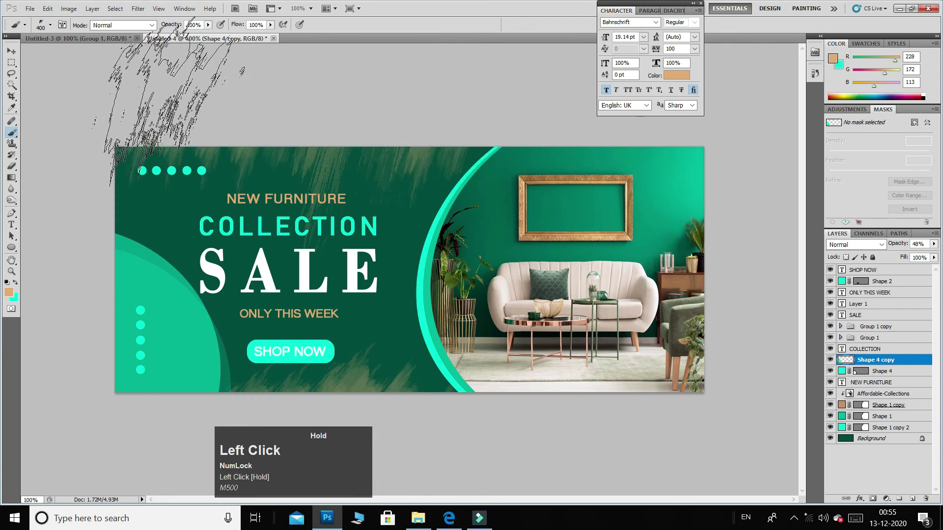
key(ctrl+alt+z)
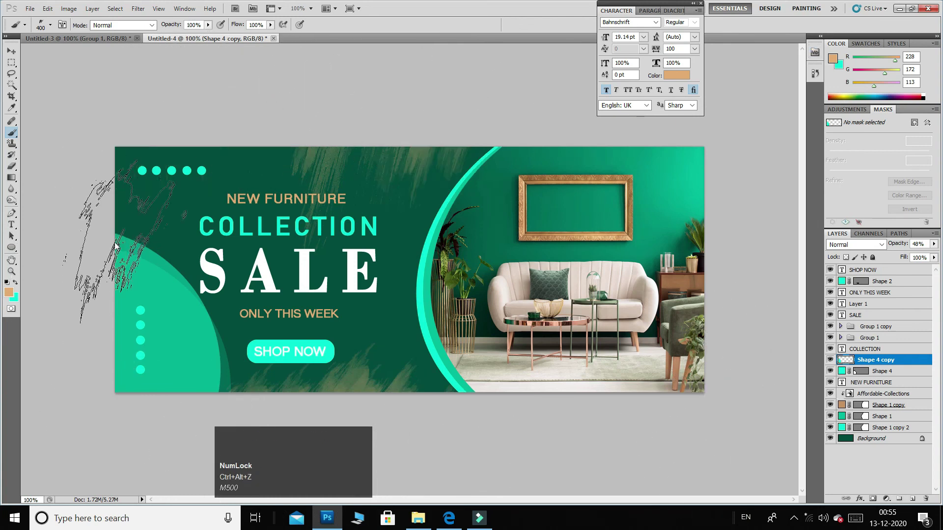
click(10, 52)
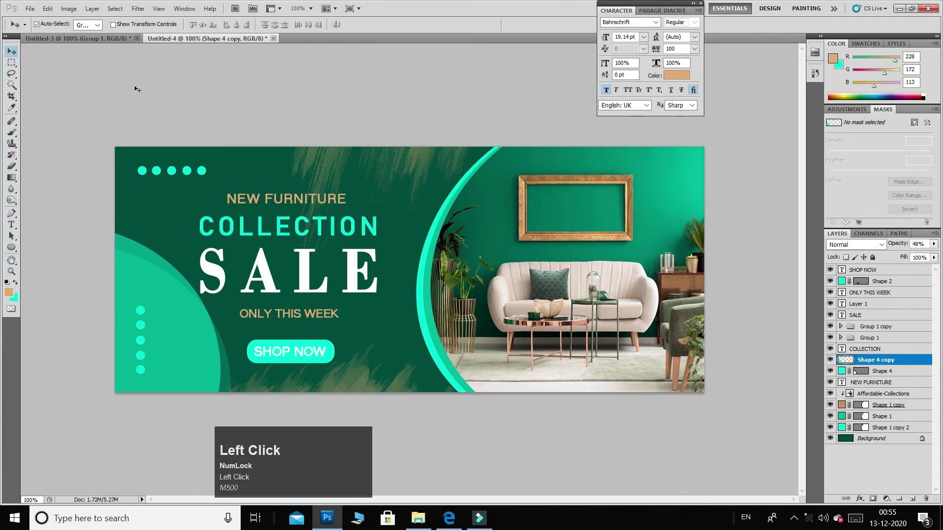
Step: Move the NEW FURNITURE, COLLECTION, SALE and ONLY THIS WEEK text layers together slightly to the right, keeping their height
click(357, 285)
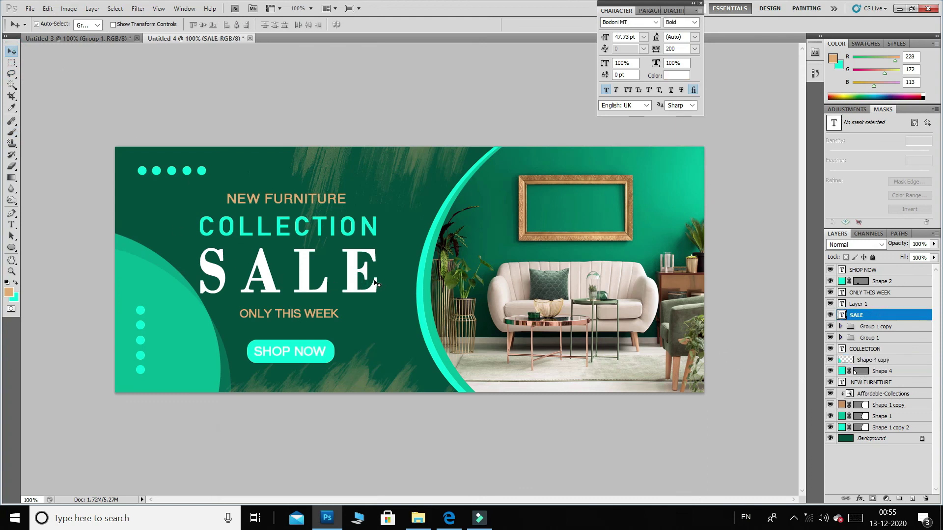
click(378, 284)
key(ctrl+z)
ctrl+click(879, 293)
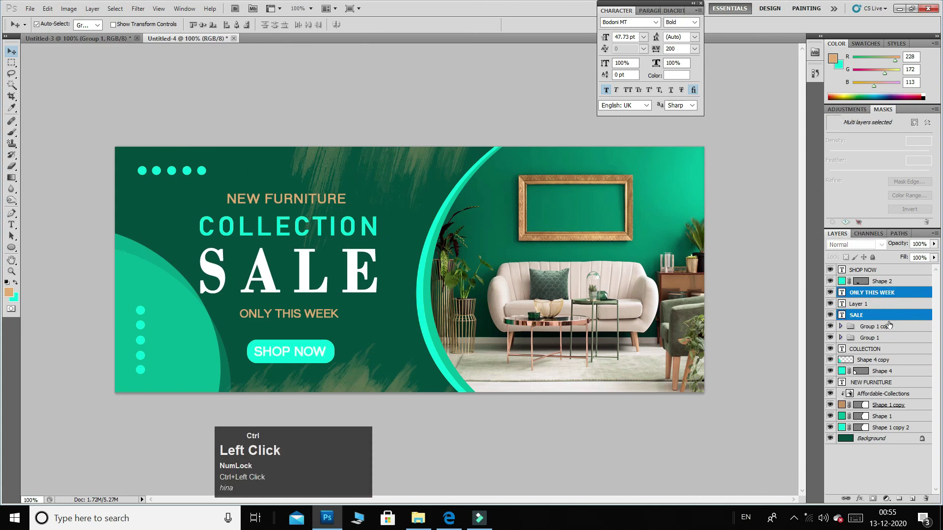
ctrl+click(884, 348)
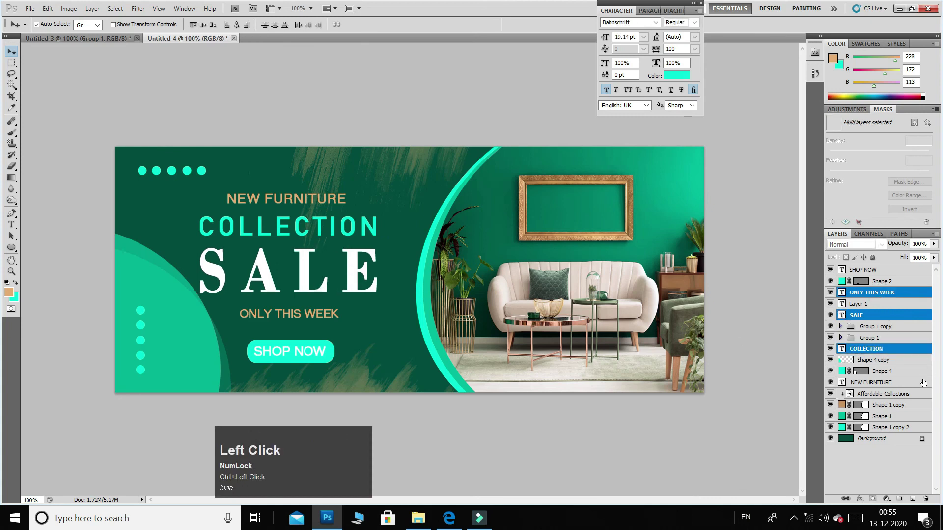
ctrl+click(914, 382)
drag(357, 283, 378, 283)
Step: Group the SHOP NOW label with its rounded button shape and move the group right, centring it under the ONLY THIS WEEK line
click(318, 361)
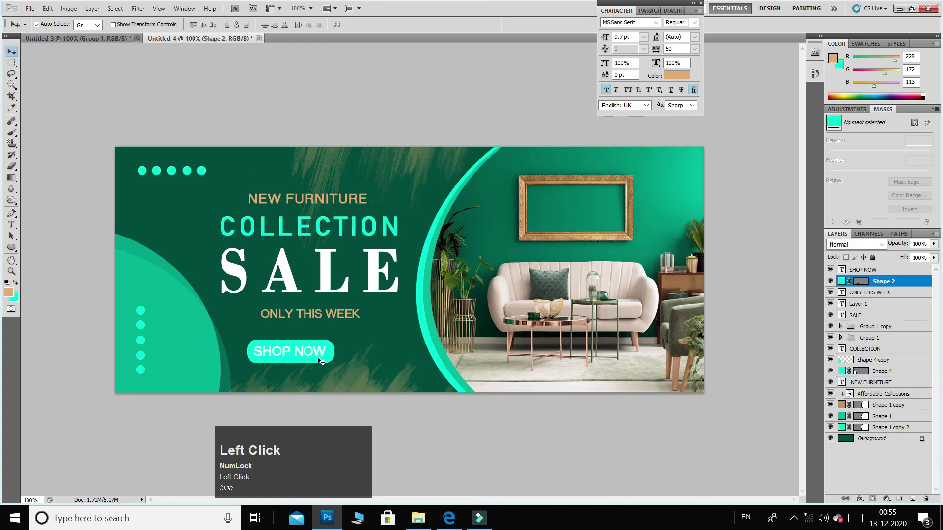
ctrl+click(887, 270)
key(ctrl+g)
drag(327, 367, 349, 353)
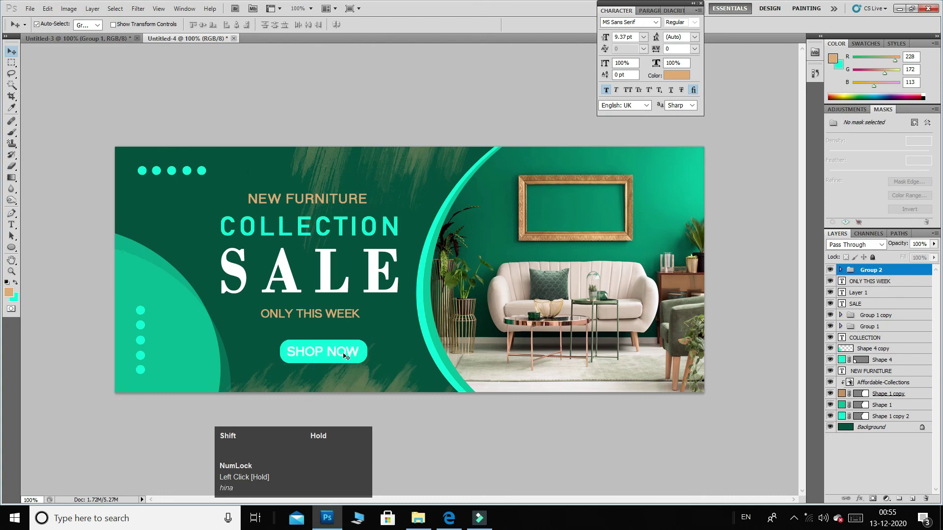
Step: Enlarge the NEW FURNITURE text slightly to about 10.03 pt and nudge it horizontally into place above COLLECTION
click(347, 206)
key(Right)
key(Right)
key(Right)
key(Right)
key(Right)
key(Right)
key(ctrl+t)
drag(378, 187, 381, 188)
key(Return)
key(Left)
key(Left)
key(Left)
key(Left)
key(Left)
key(Left)
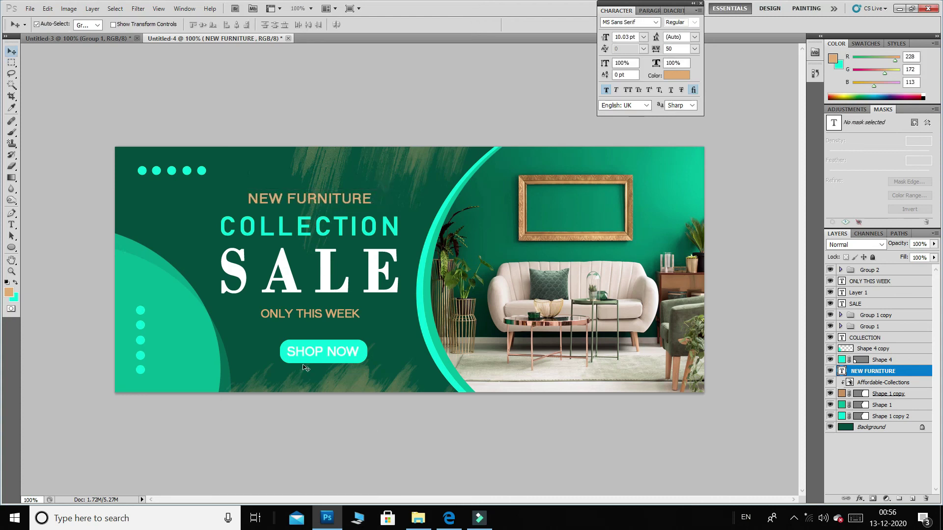
Step: Shift the semi-transparent circle copy with its brush strokes slightly left, exposing more of the darker circle behind it
drag(195, 343, 176, 342)
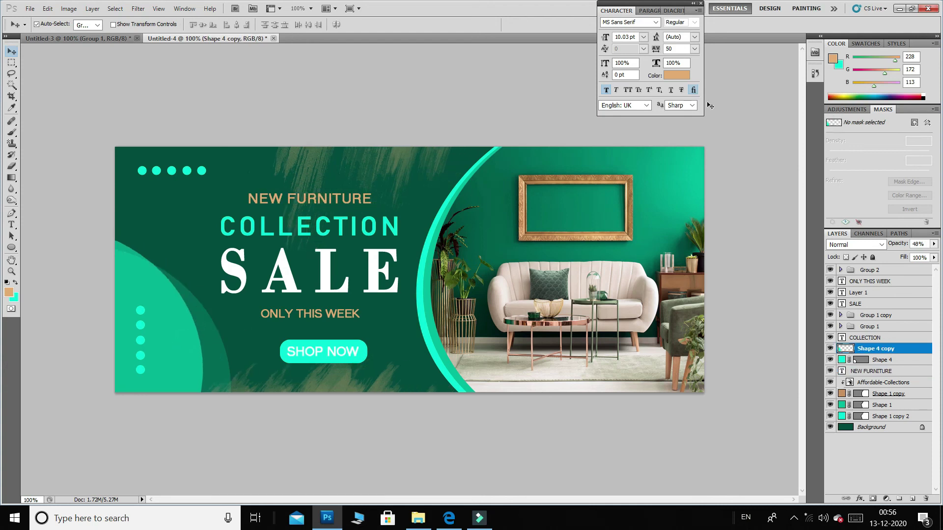
Step: Start saving the banner to the Desktop under a new format, choosing JPEG
key(ctrl+shift+s)
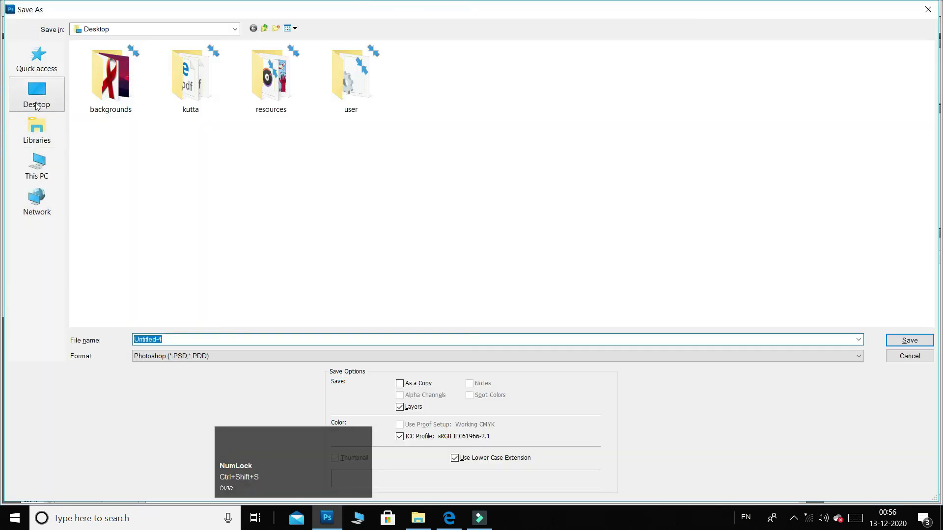
click(186, 309)
click(192, 354)
key(j)
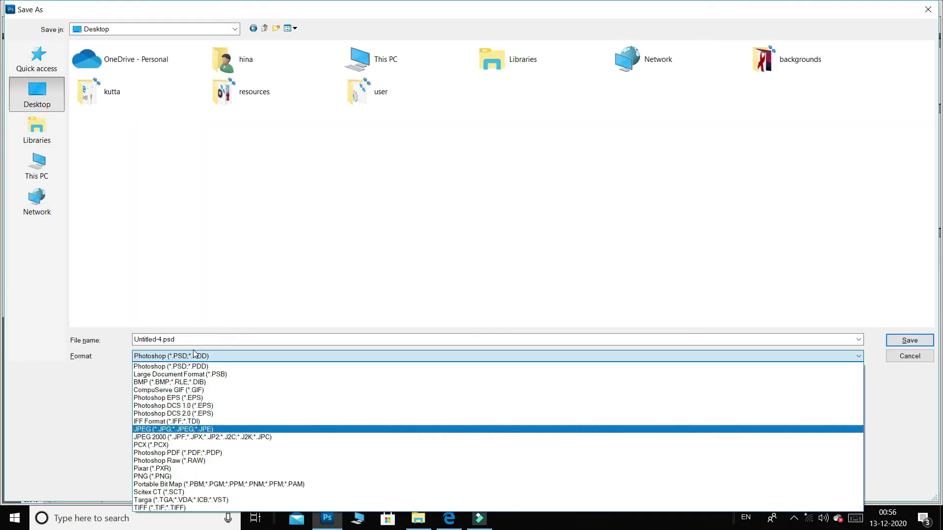